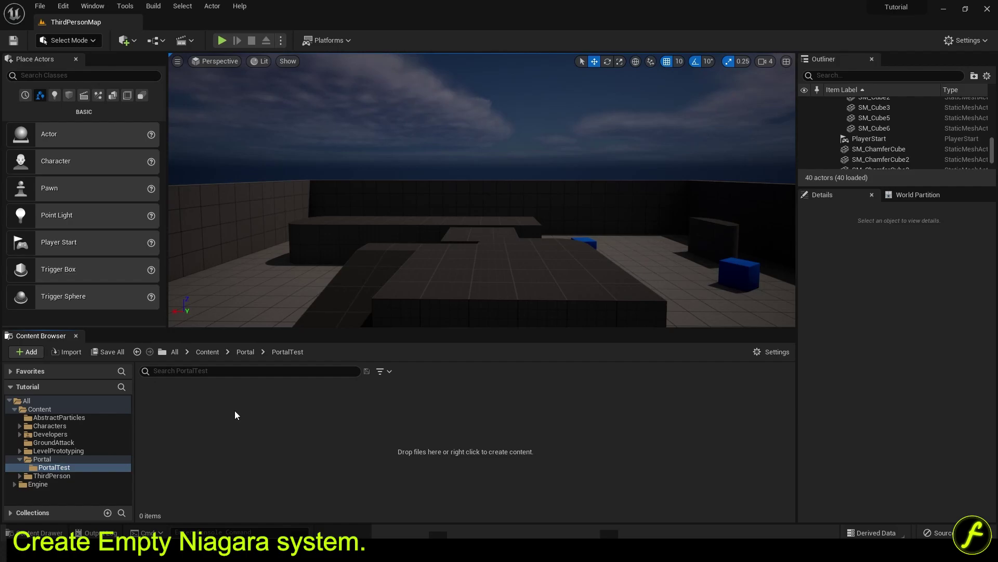
# Create a Niagara system from the Empty emitter template in the PortalTest folder and name it NS_DoctorStange_Portal
pyautogui.rightClick(235, 410)
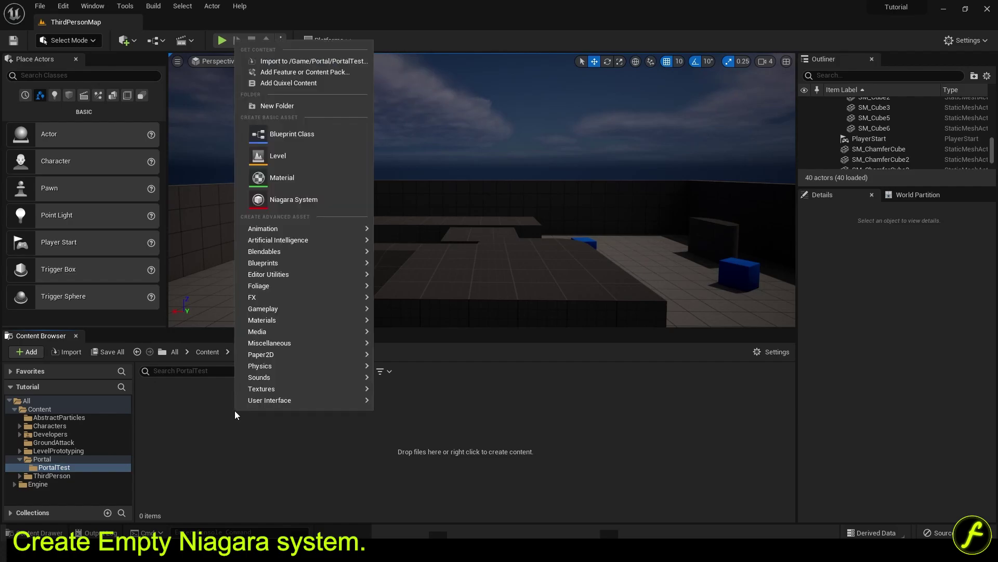
pyautogui.click(324, 198)
pyautogui.click(486, 423)
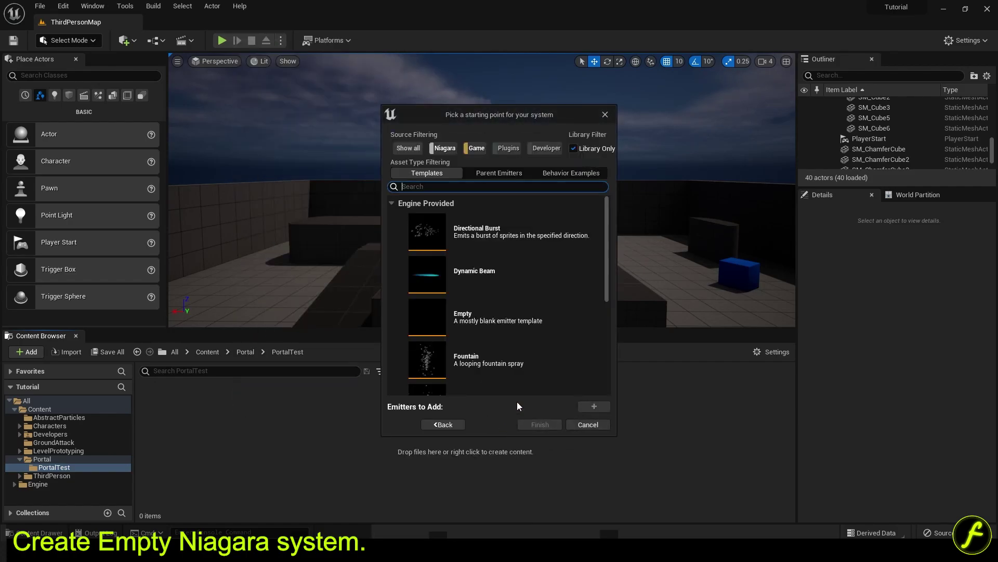
pyautogui.click(475, 319)
pyautogui.click(586, 409)
pyautogui.click(528, 425)
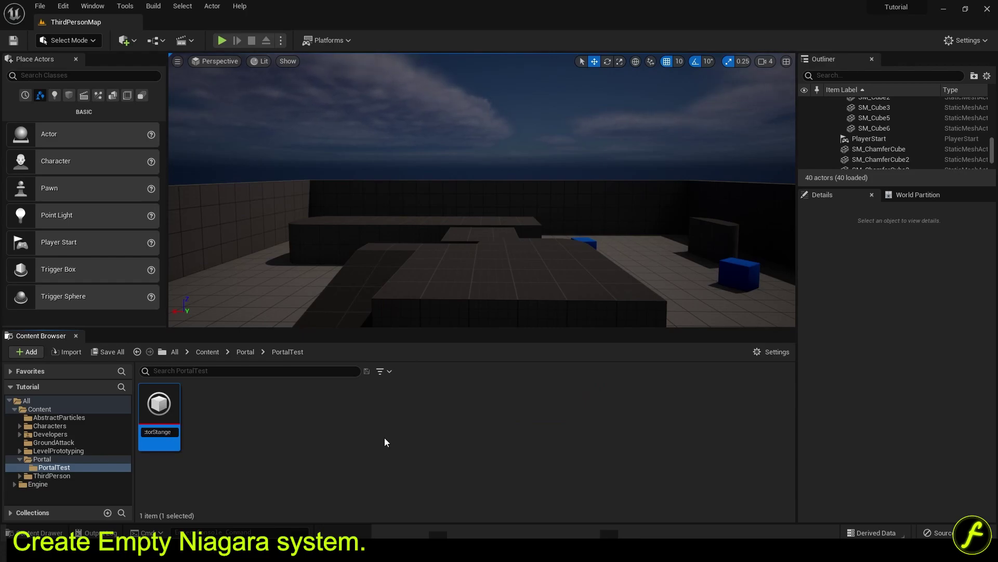
pyautogui.press('Return')
pyautogui.click(241, 420)
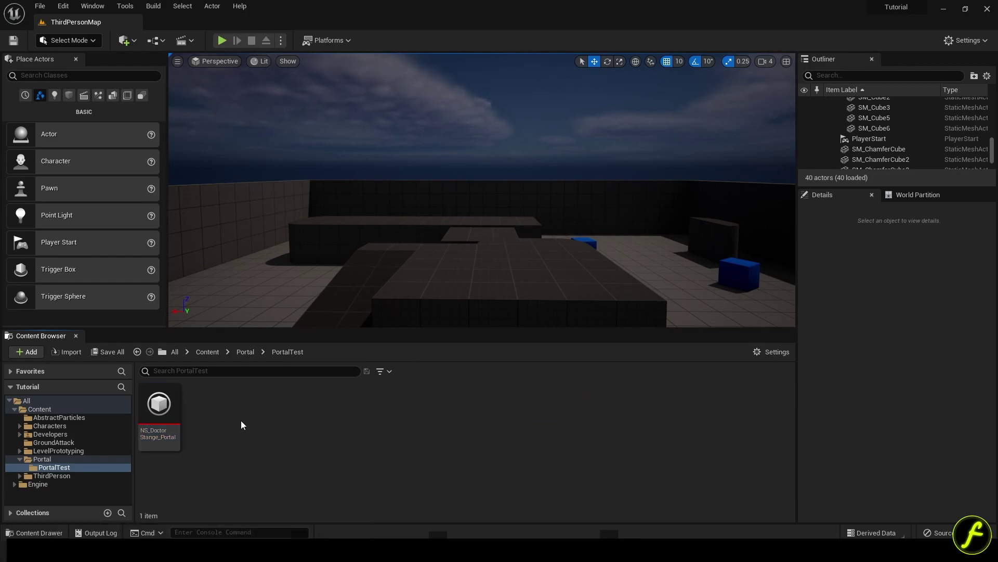
# Open the NS_DoctorStange_Portal system and add a Spawn Rate module to Emitter Update with a rate of 5000
pyautogui.click(172, 406)
pyautogui.doubleClick(171, 405)
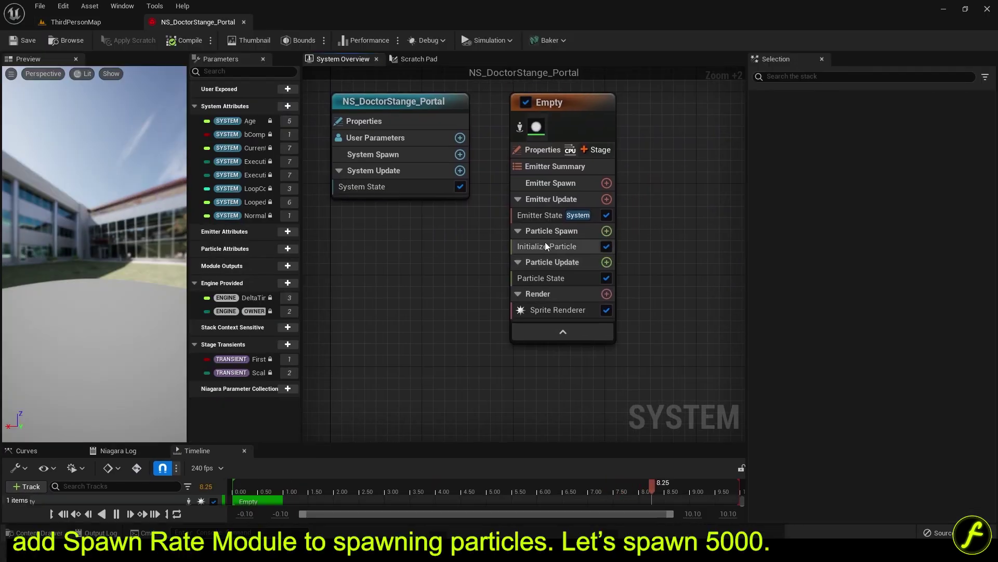
pyautogui.click(606, 199)
pyautogui.click(647, 292)
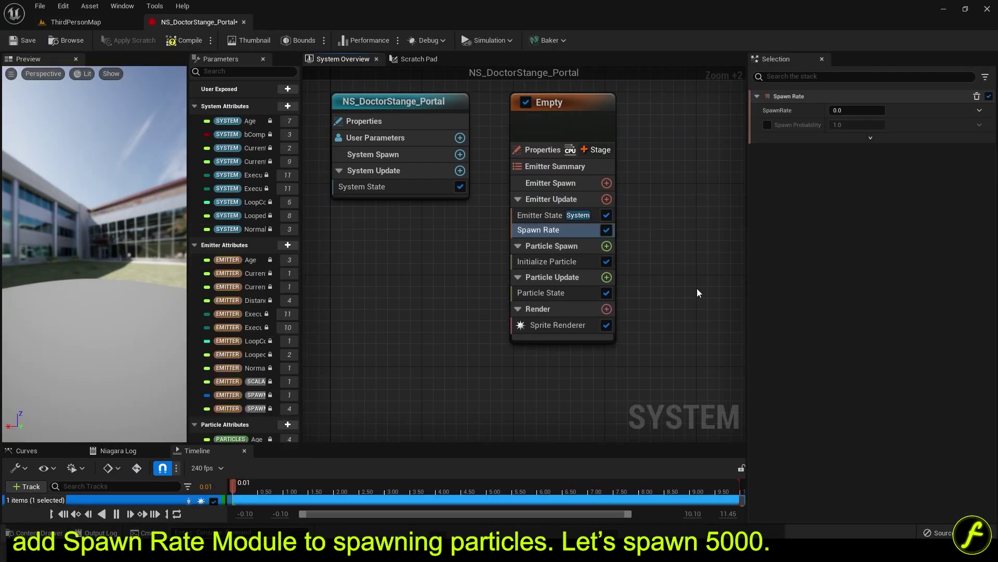
pyautogui.write('500')
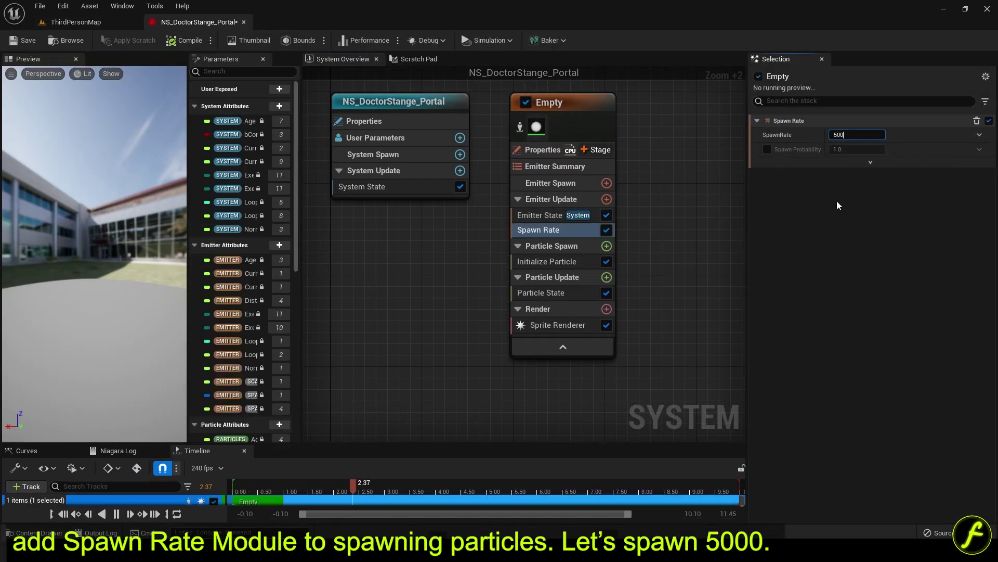
pyautogui.write('0')
pyautogui.press('Return')
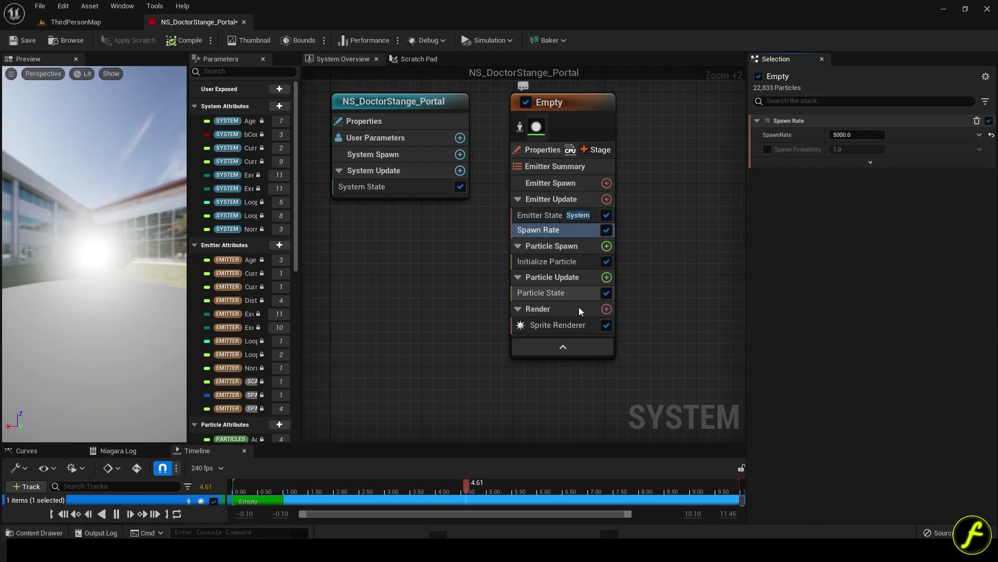
# Set the Initialize Particle sprite size to Random Non-Uniform, with minimum X 1, Y 15 and maximum X 2, Y 25
pyautogui.click(567, 261)
pyautogui.click(855, 264)
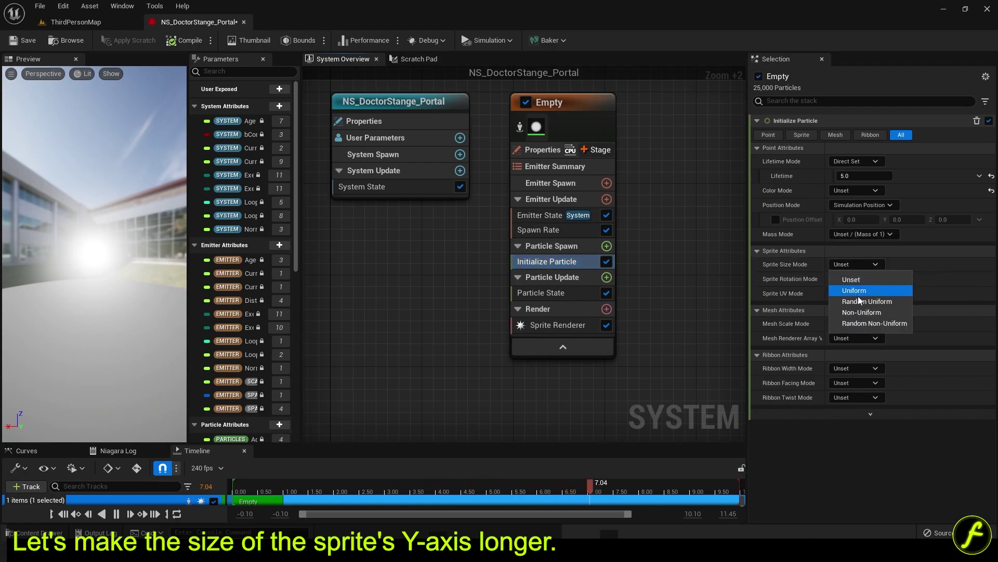
pyautogui.click(860, 323)
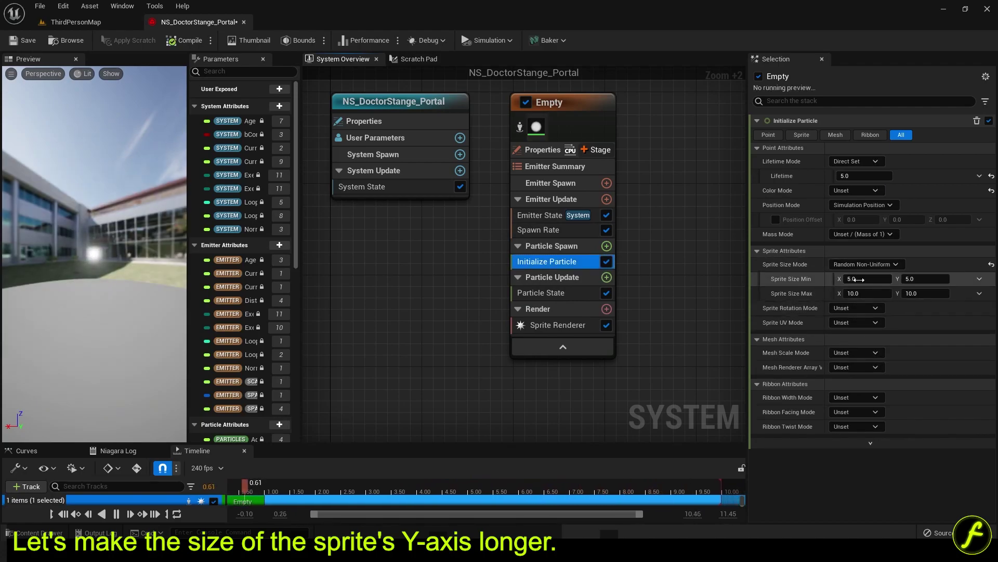
pyautogui.click(858, 279)
pyautogui.write('1')
pyautogui.click(860, 293)
pyautogui.write('2')
pyautogui.click(917, 293)
pyautogui.write('25')
pyautogui.click(921, 279)
pyautogui.write('1')
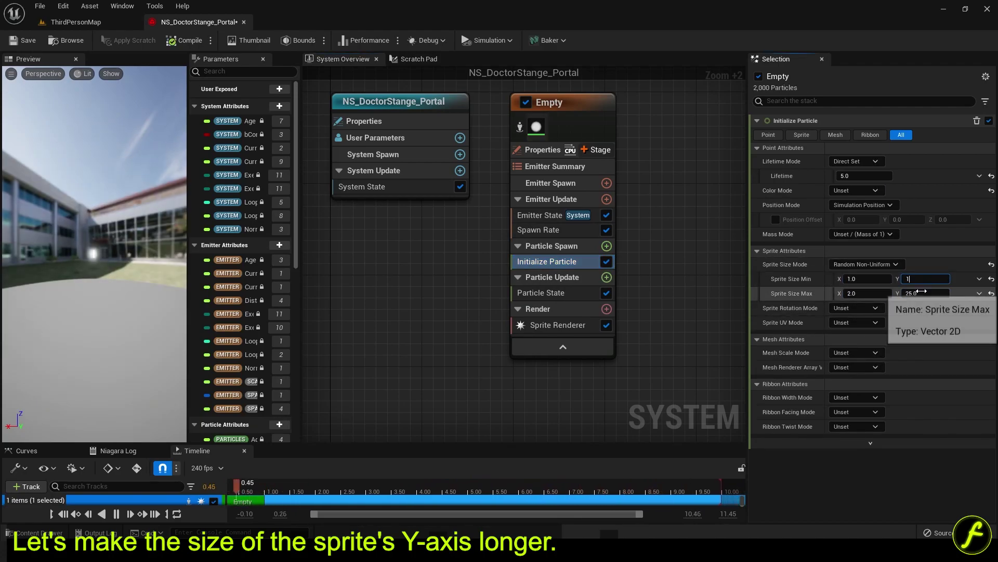
pyautogui.write('5')
pyautogui.click(922, 293)
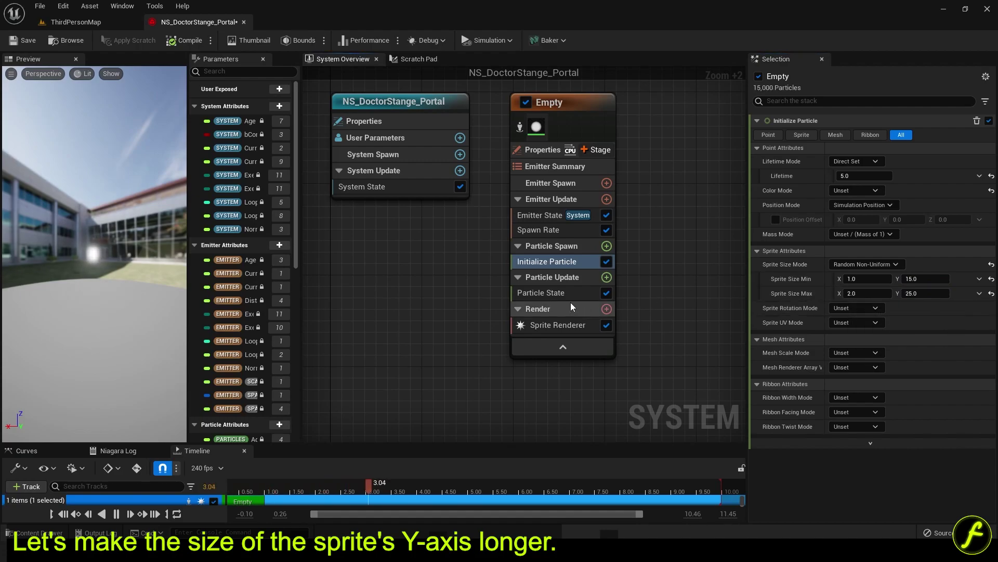
pyautogui.click(559, 325)
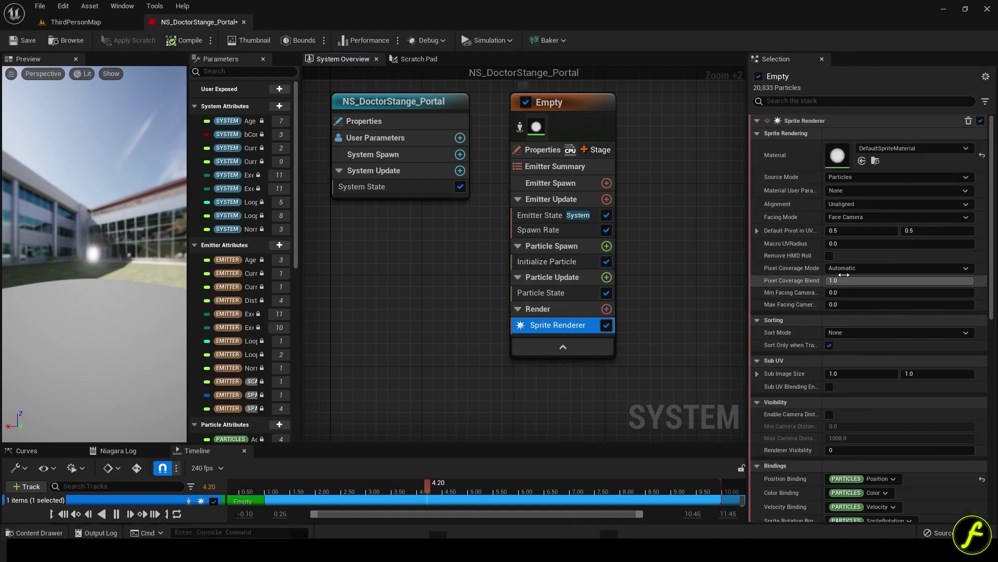
pyautogui.click(576, 264)
# Add a Shape Location module to Particle Spawn using a Torus with a large radius of 200 and a reduced handle radius
pyautogui.click(606, 246)
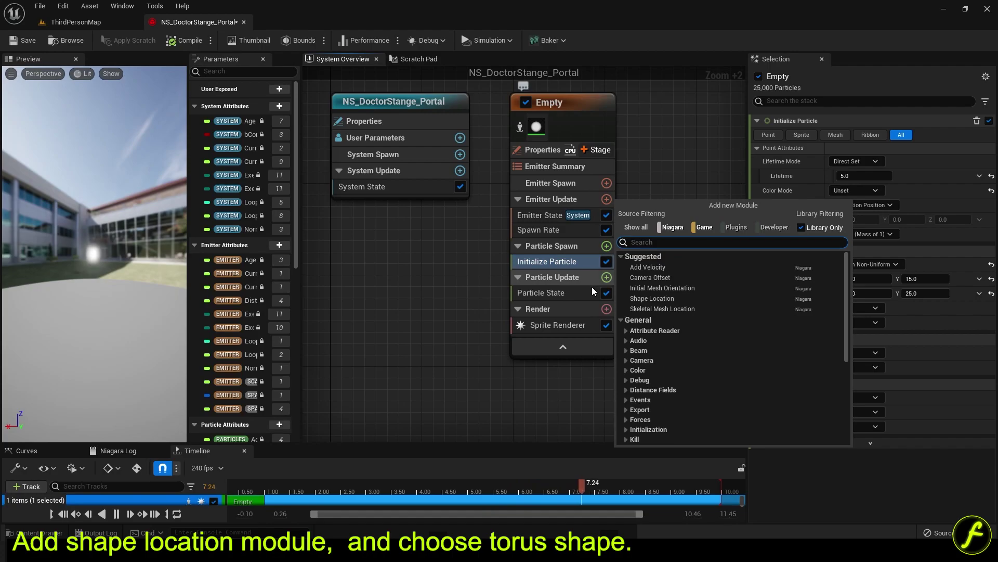
pyautogui.click(657, 297)
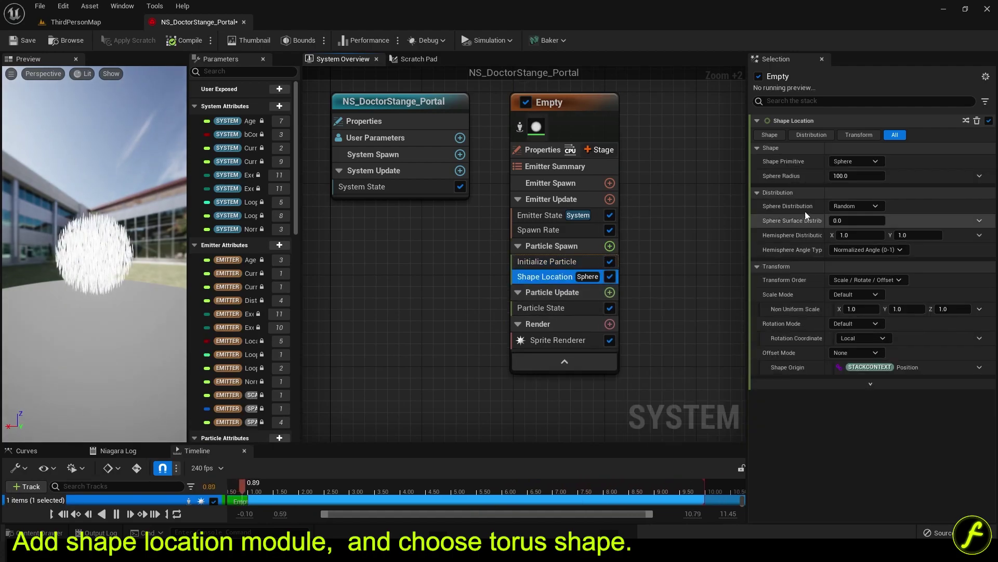
pyautogui.click(847, 163)
pyautogui.click(857, 210)
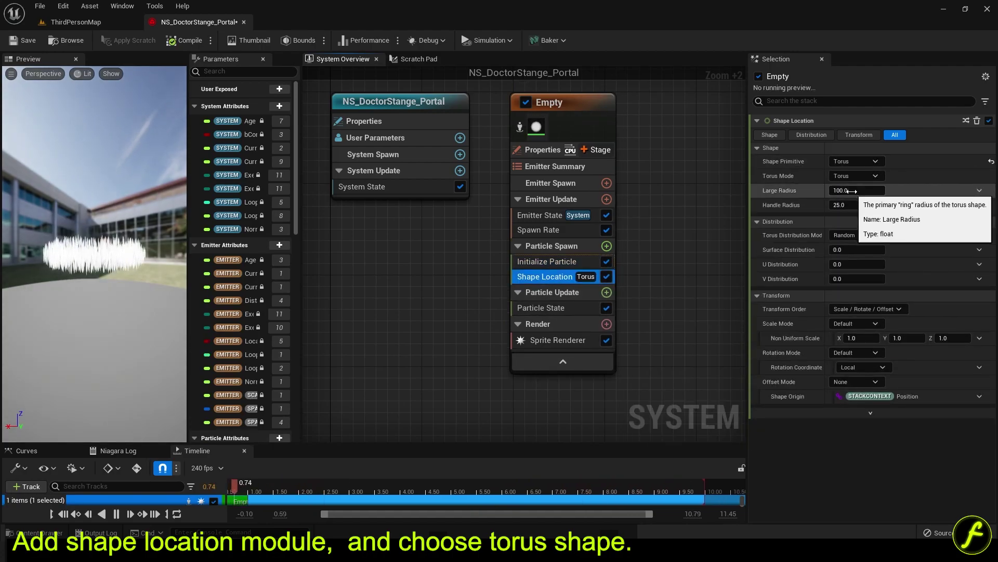
pyautogui.click(853, 190)
pyautogui.write('400')
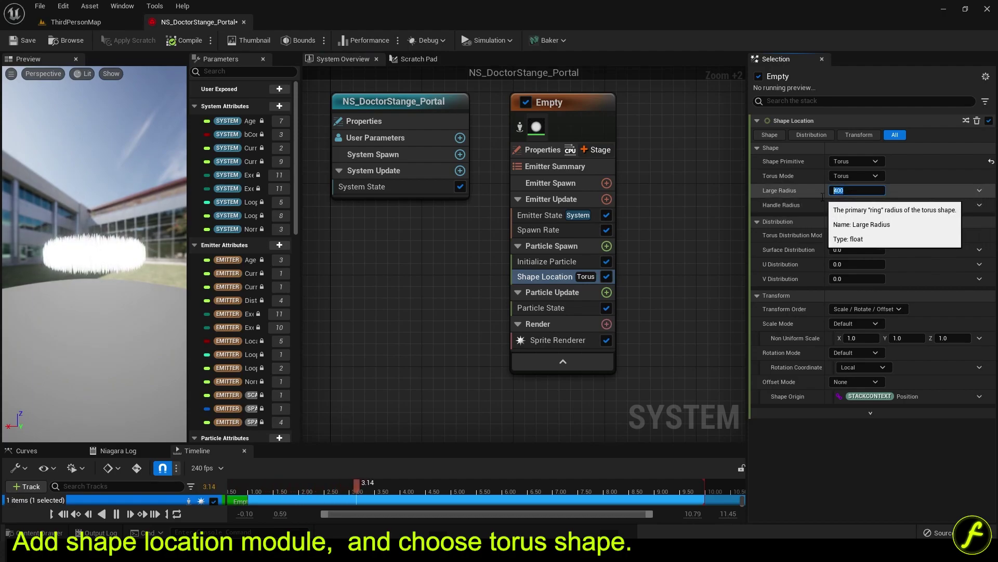
pyautogui.write('0')
pyautogui.press('Return')
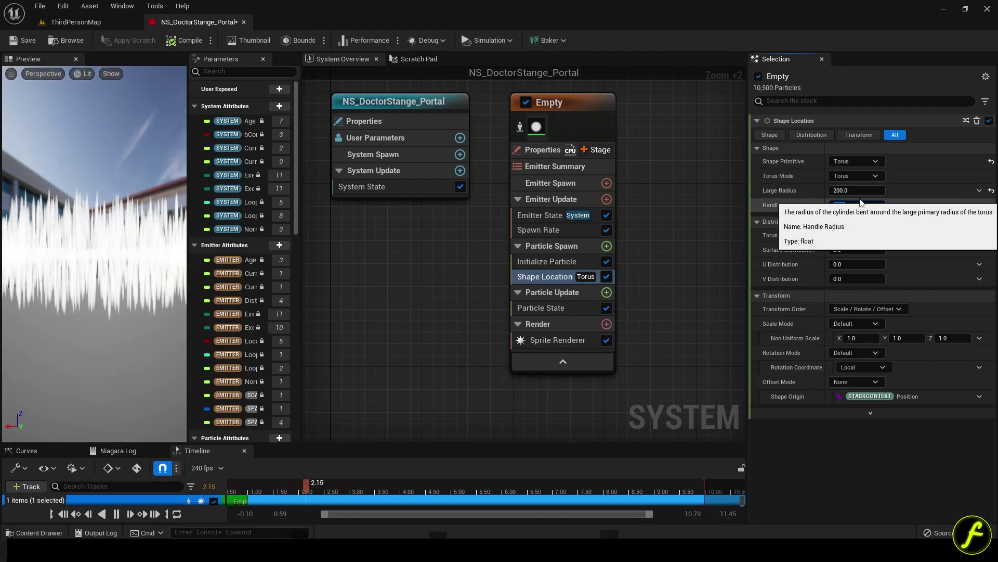
pyautogui.moveTo(93, 316); pyautogui.dragTo(97, 349)
# Add a Vortex Force module to Particle Update and fix its missing Solve Forces and Velocity dependency
pyautogui.click(607, 292)
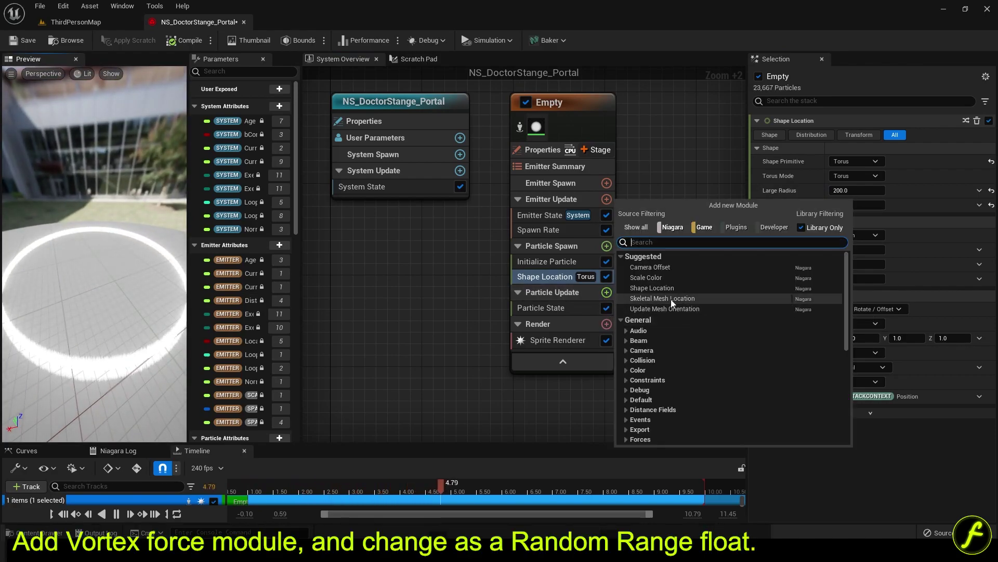
pyautogui.write('vort')
pyautogui.click(670, 266)
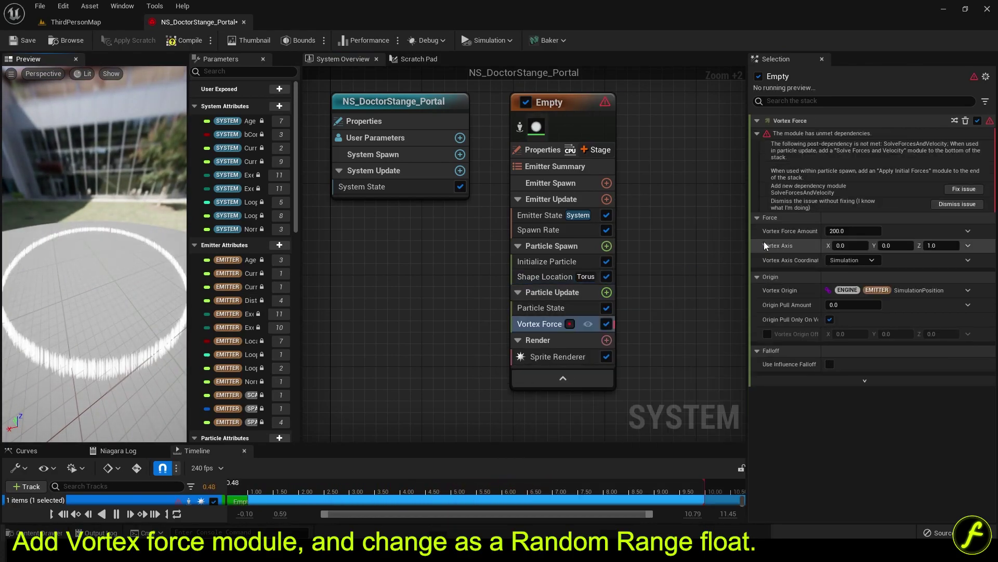
pyautogui.click(963, 190)
# Make the Vortex Force Amount a Random Range Float with minimum 155 and maximum 755
pyautogui.click(979, 147)
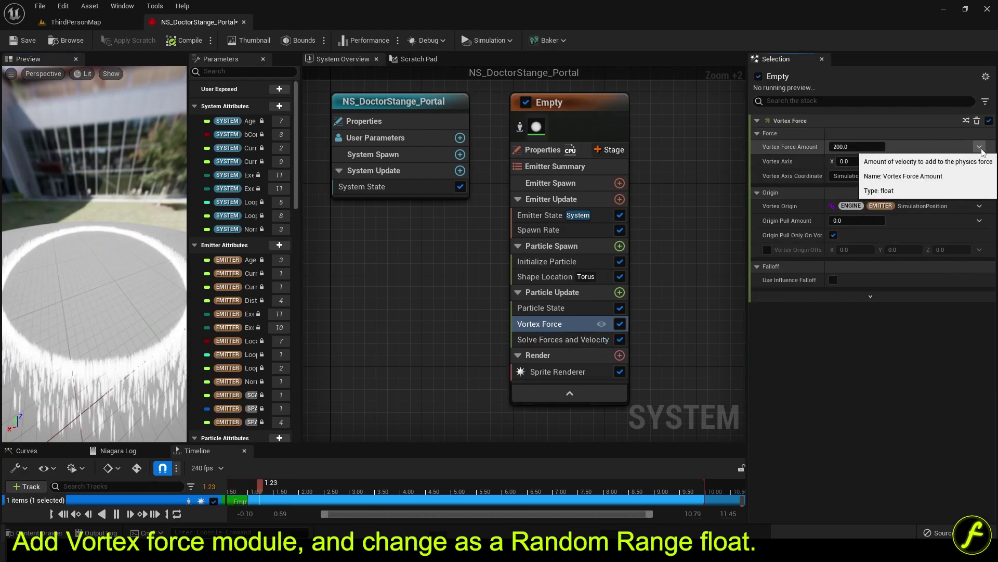
pyautogui.click(935, 171)
pyautogui.write('ra')
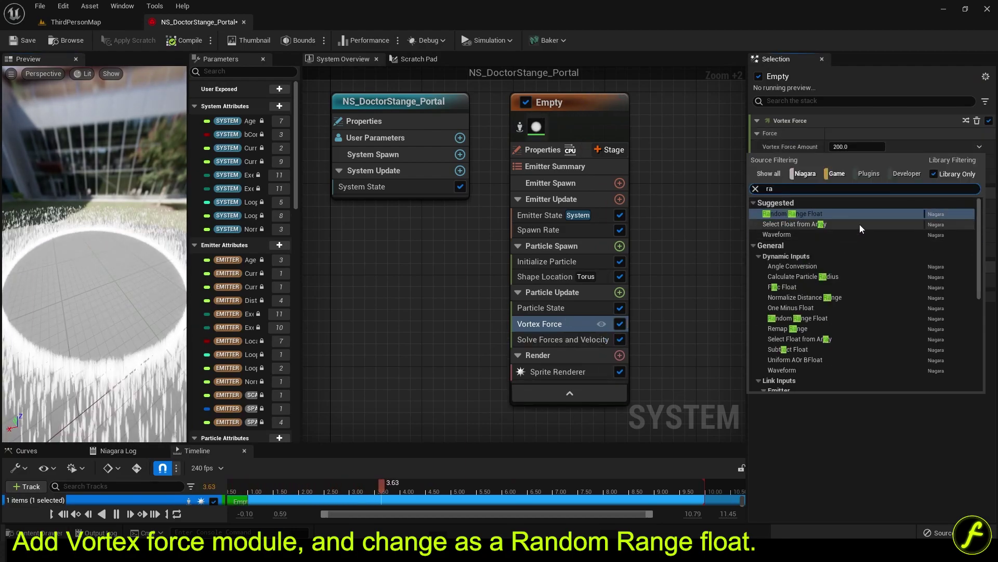
pyautogui.write('n')
pyautogui.click(809, 214)
pyautogui.click(861, 161)
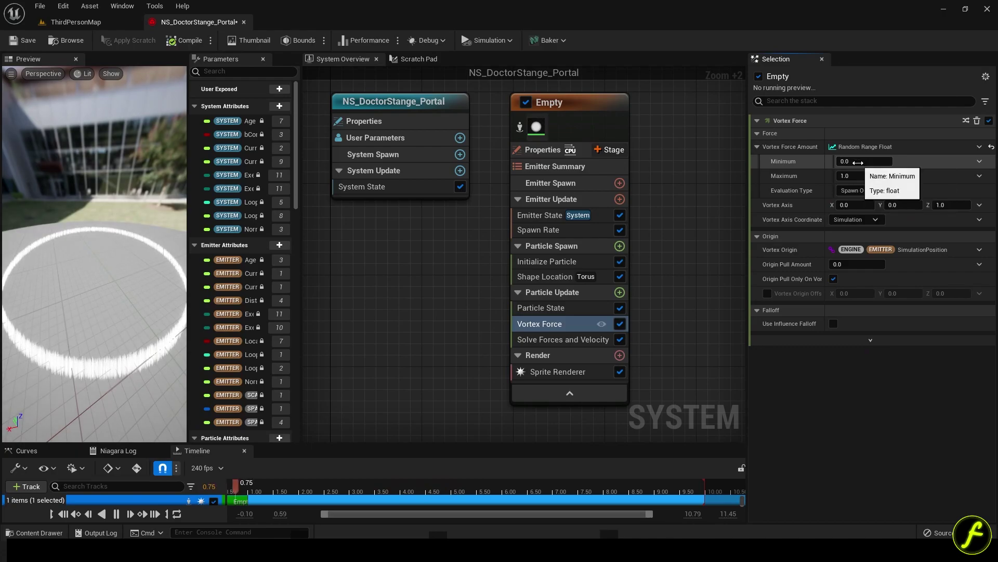
pyautogui.write('255')
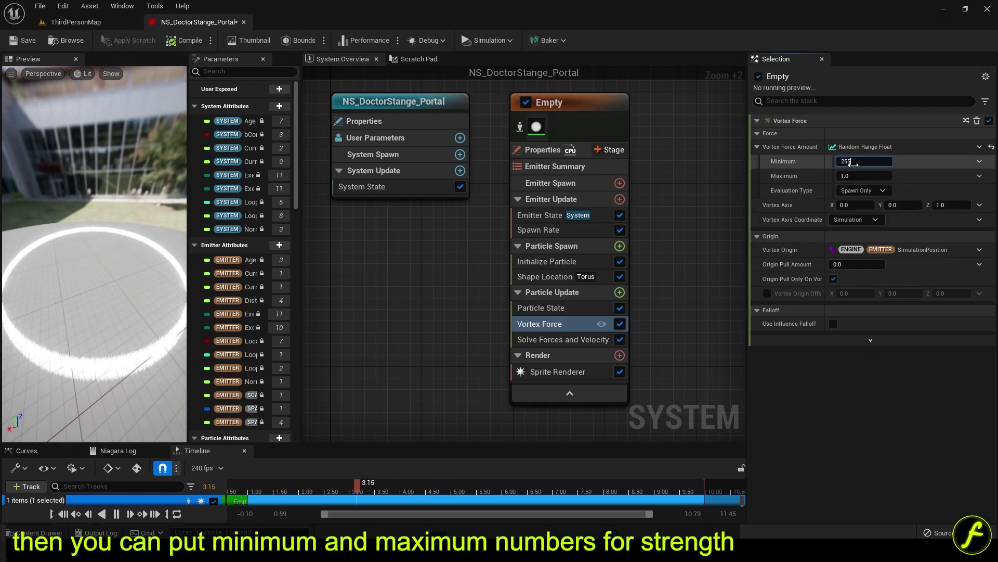
pyautogui.write('155')
pyautogui.click(858, 174)
pyautogui.write('755')
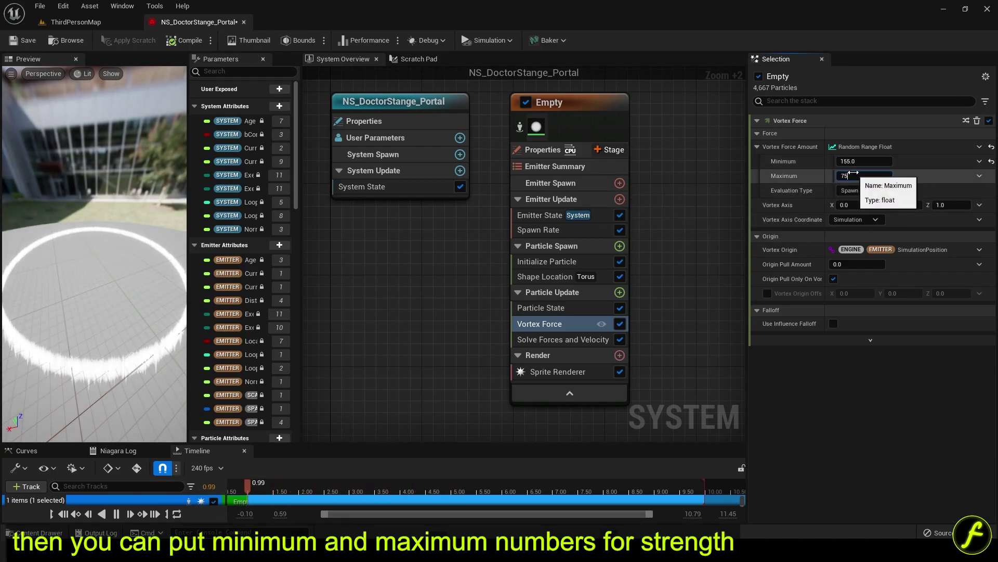
pyautogui.click(855, 161)
pyautogui.moveTo(119, 291); pyautogui.dragTo(120, 384)
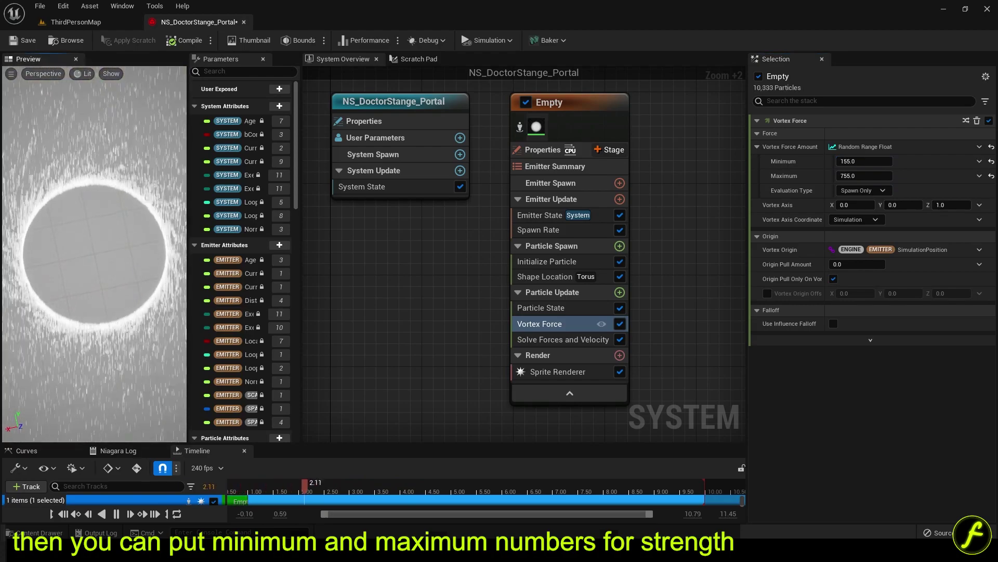
pyautogui.scroll(3, 160, 294)
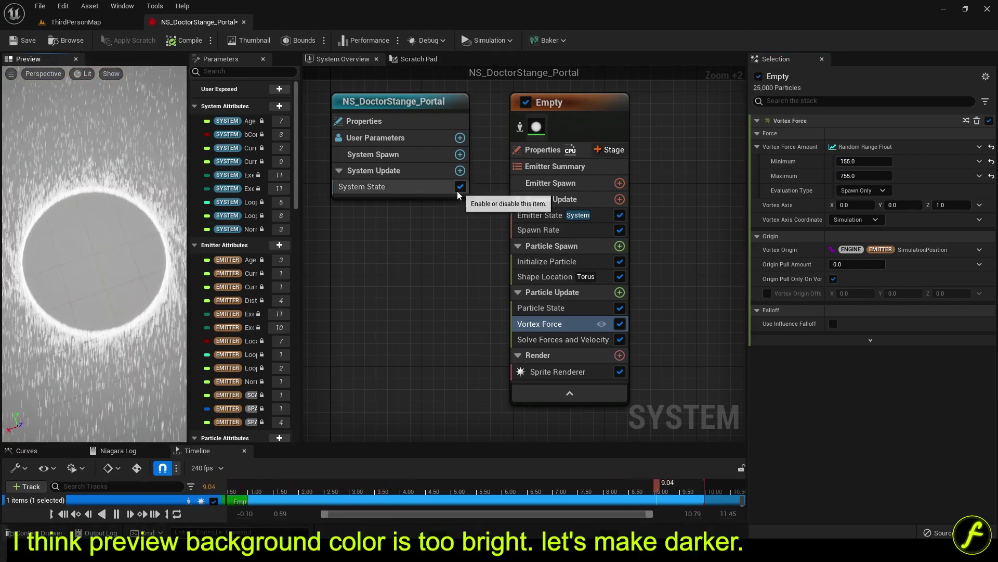
# Darken the preview scene's Environment Color to a dark grey with a value of about 0.036
pyautogui.click(124, 6)
pyautogui.click(175, 114)
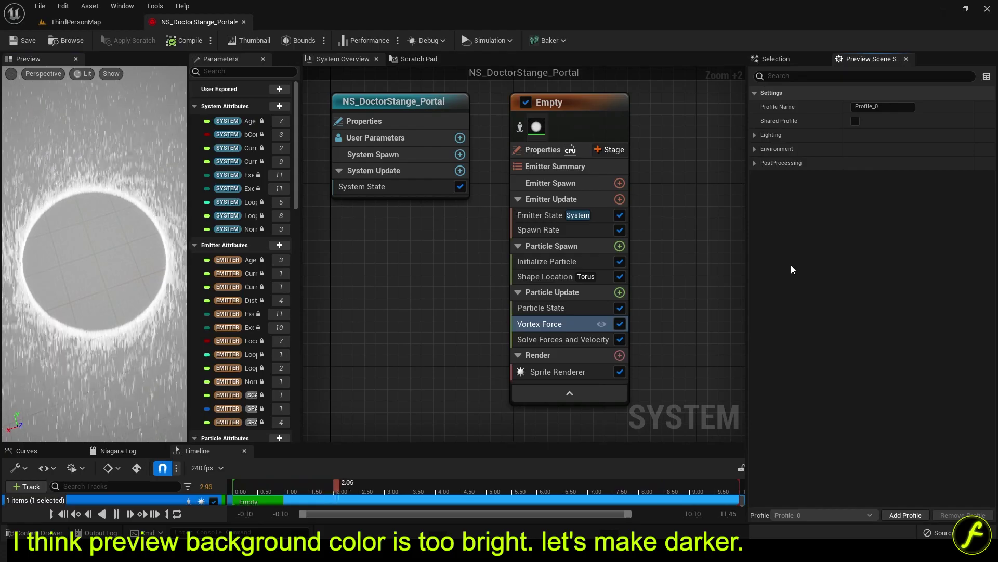
pyautogui.click(761, 149)
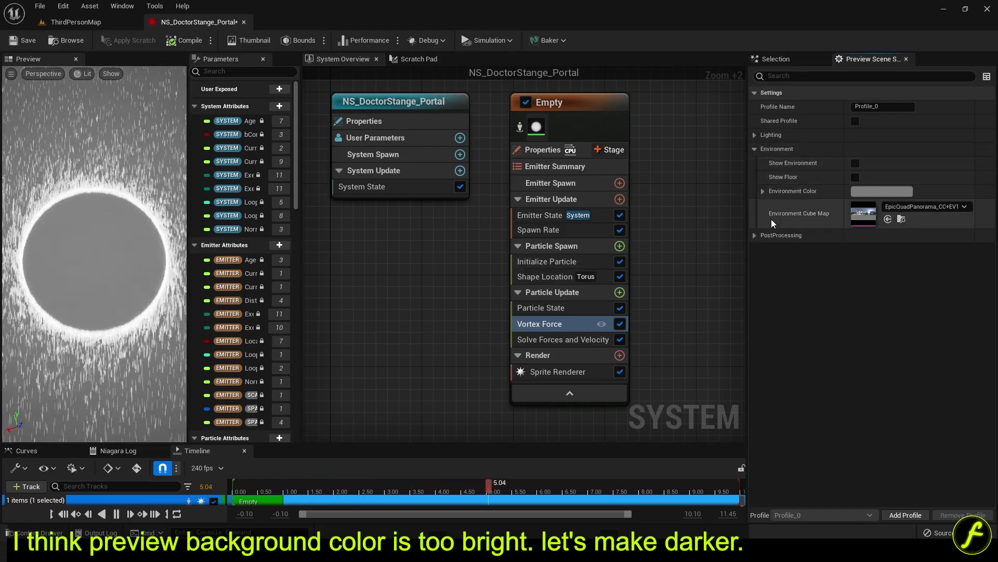
pyautogui.click(873, 191)
pyautogui.moveTo(779, 313); pyautogui.dragTo(782, 333)
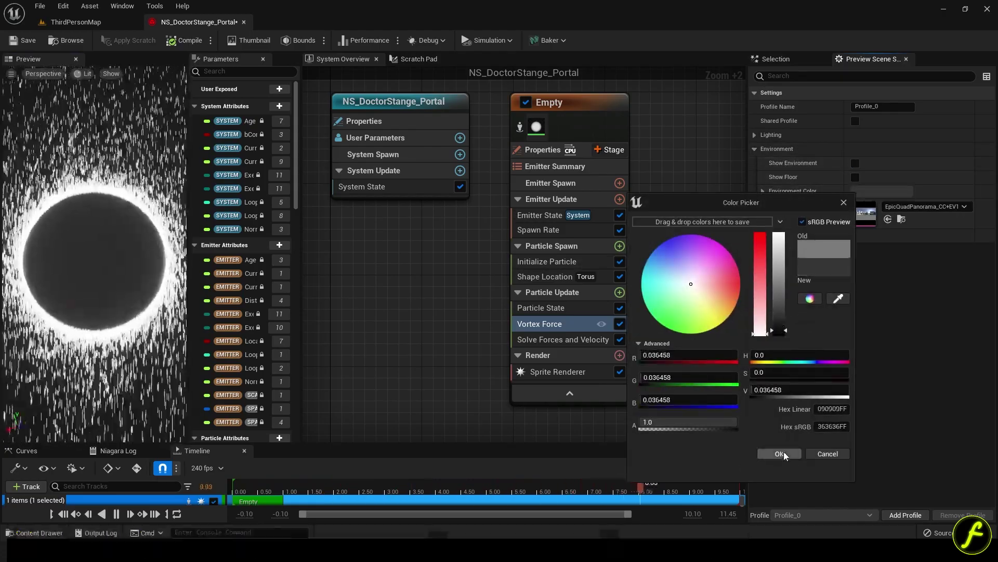
pyautogui.click(779, 453)
# Set the Lifetime Mode of the Initialize Particle module to Random
pyautogui.click(547, 261)
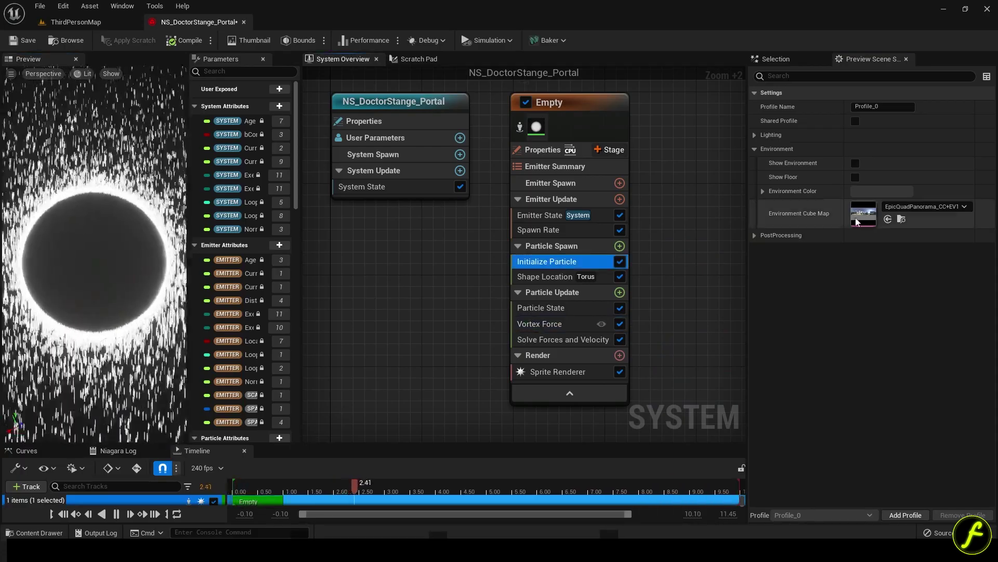
pyautogui.click(775, 59)
pyautogui.click(856, 162)
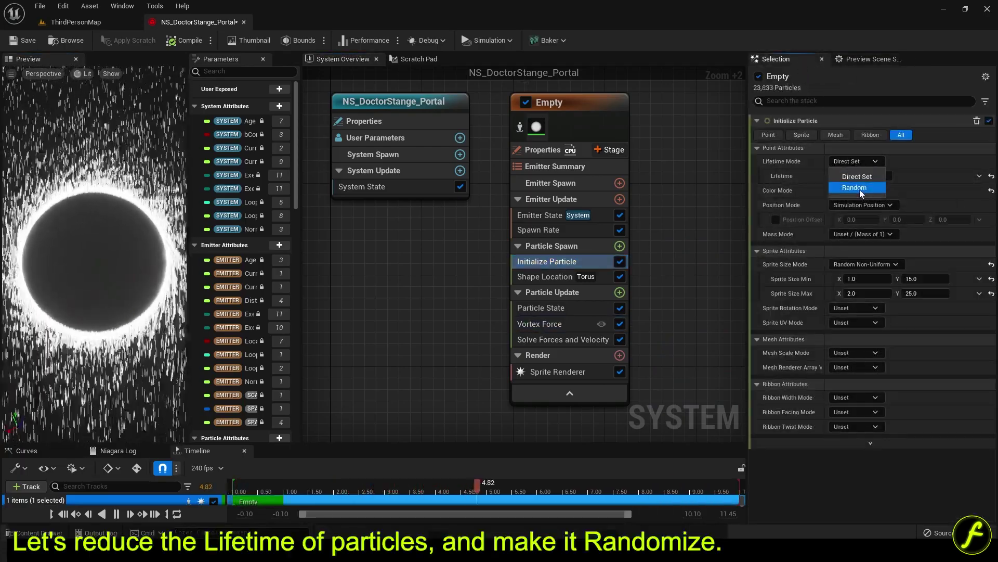
pyautogui.click(861, 189)
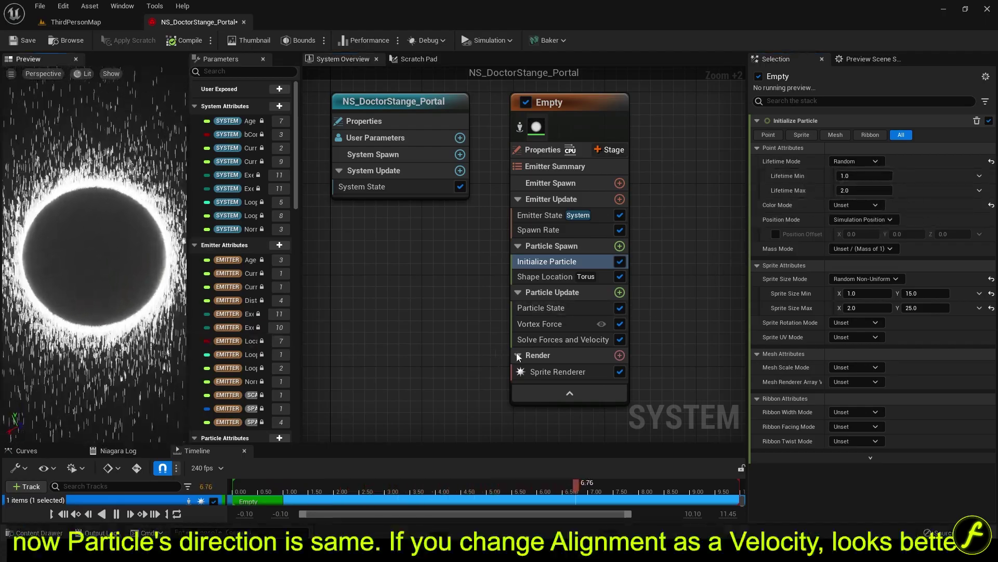
# Set the Alignment of the Sprite Renderer to Velocity Aligned
pyautogui.click(564, 372)
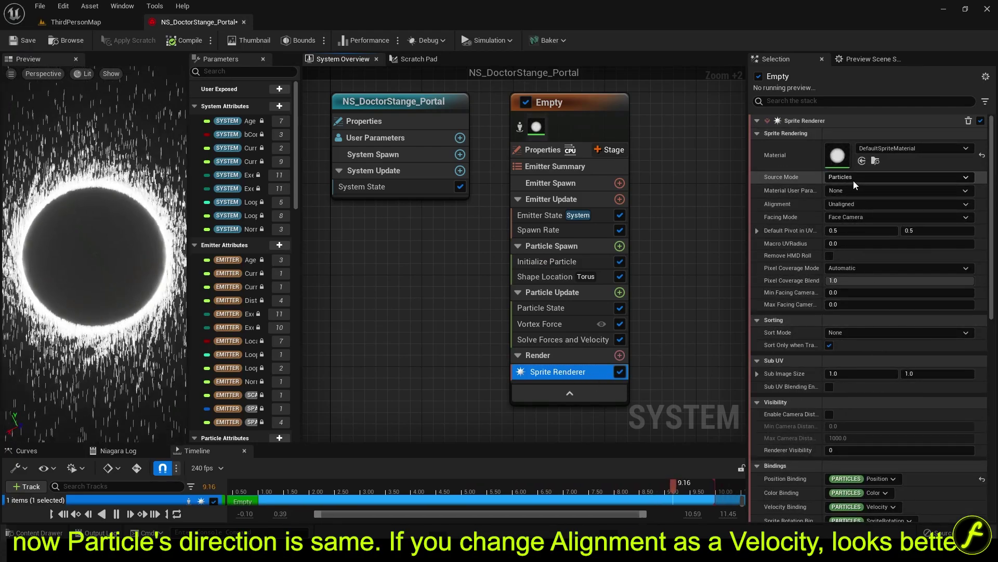
pyautogui.click(845, 205)
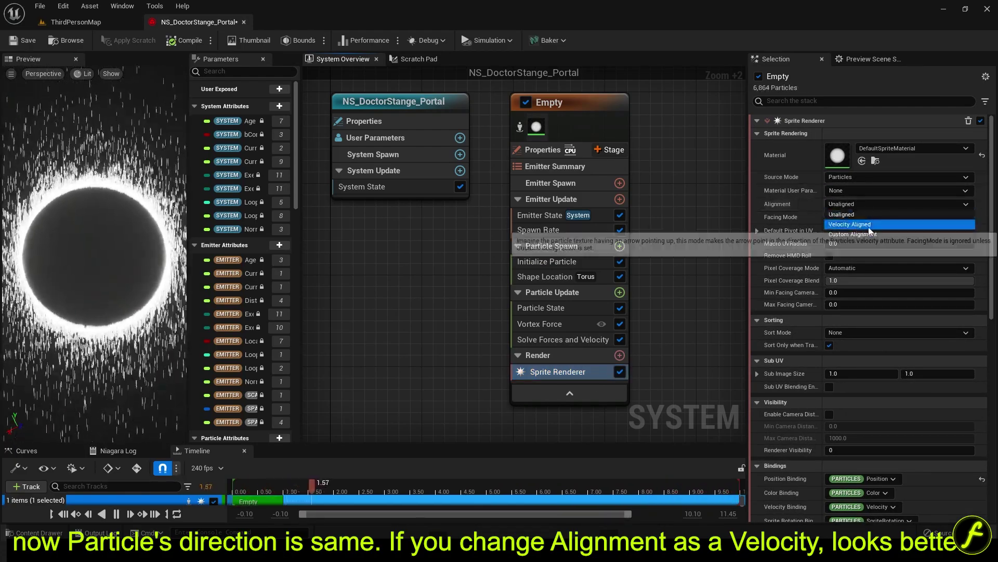
pyautogui.click(869, 225)
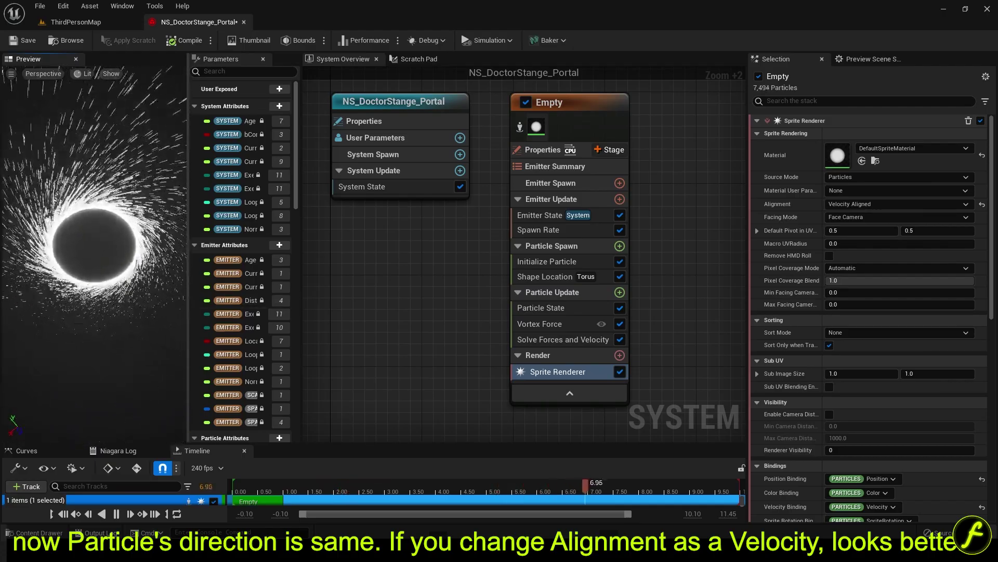
# Add a Curl Noise Force module to the emitter's Particle Update group
pyautogui.click(620, 292)
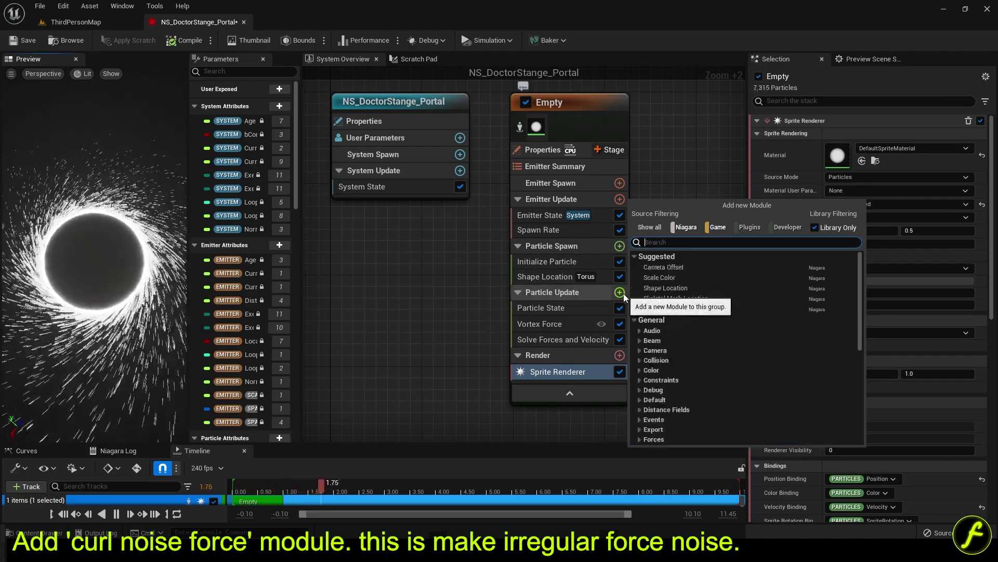
pyautogui.write('curl')
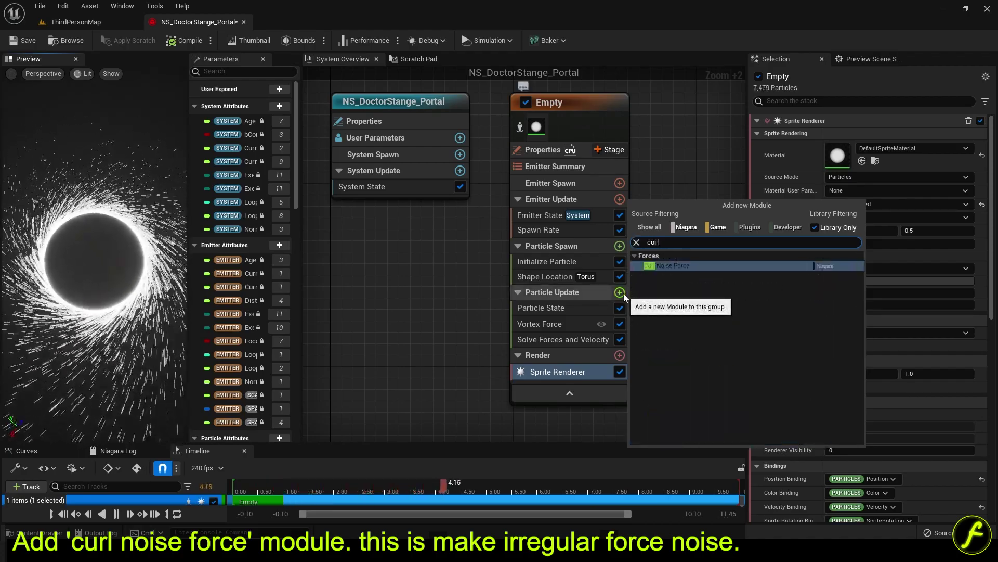
pyautogui.click(671, 266)
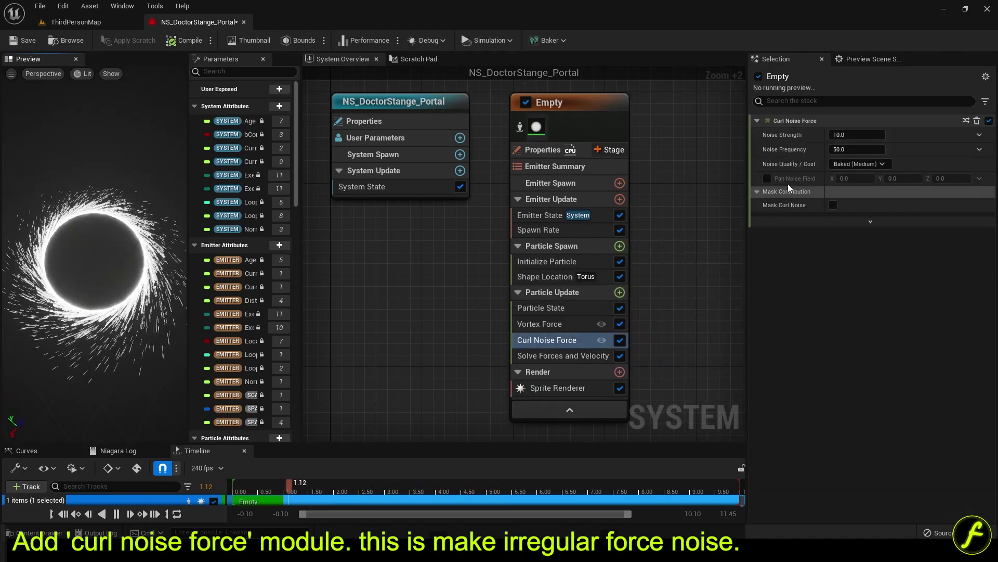
# Make the Curl Noise Force's Noise Strength a Random Range Float with minimum 355 and maximum 55
pyautogui.click(979, 135)
pyautogui.write('ran')
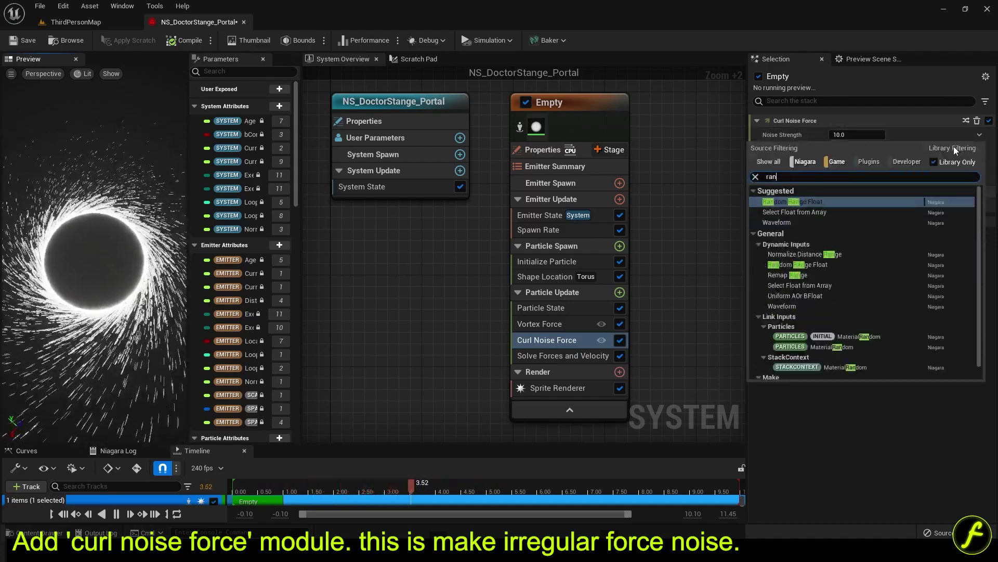
pyautogui.press('Return')
pyautogui.click(874, 150)
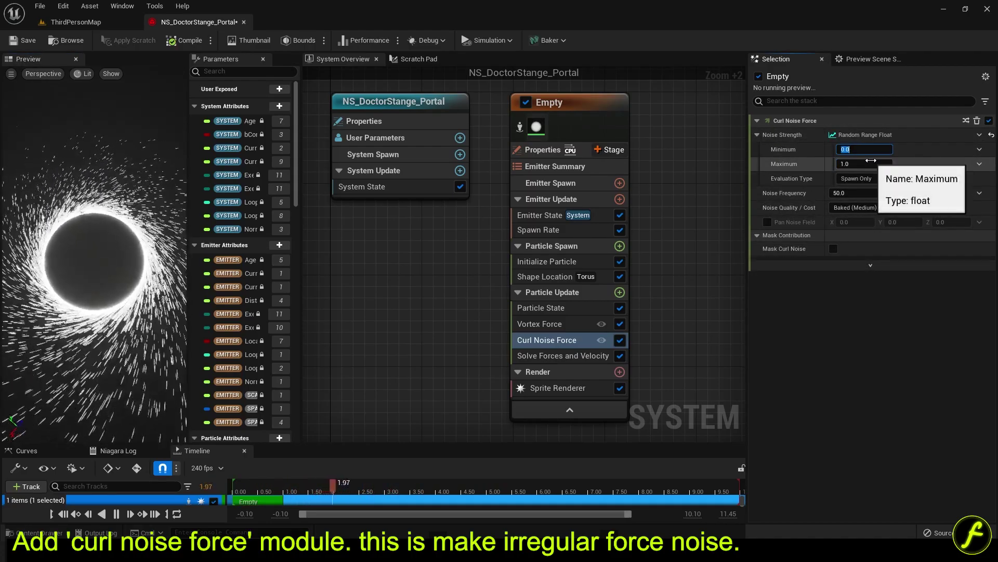
pyautogui.write('355')
pyautogui.press('Tab')
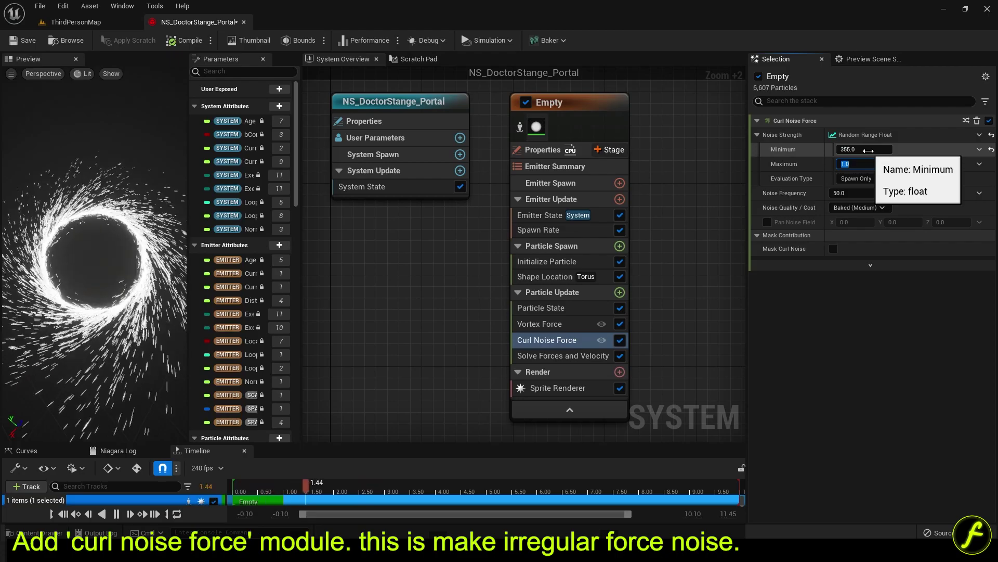
pyautogui.write('55')
pyautogui.press('Tab')
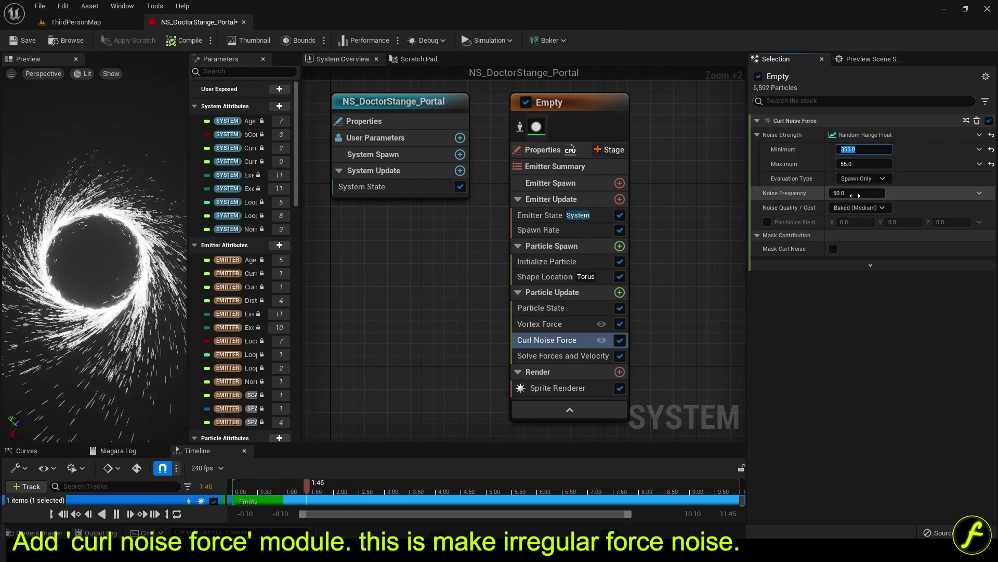
# Set the Noise Frequency to 15 and enable Pan Noise Field with 1.0 on X, Y and Z
pyautogui.write('15')
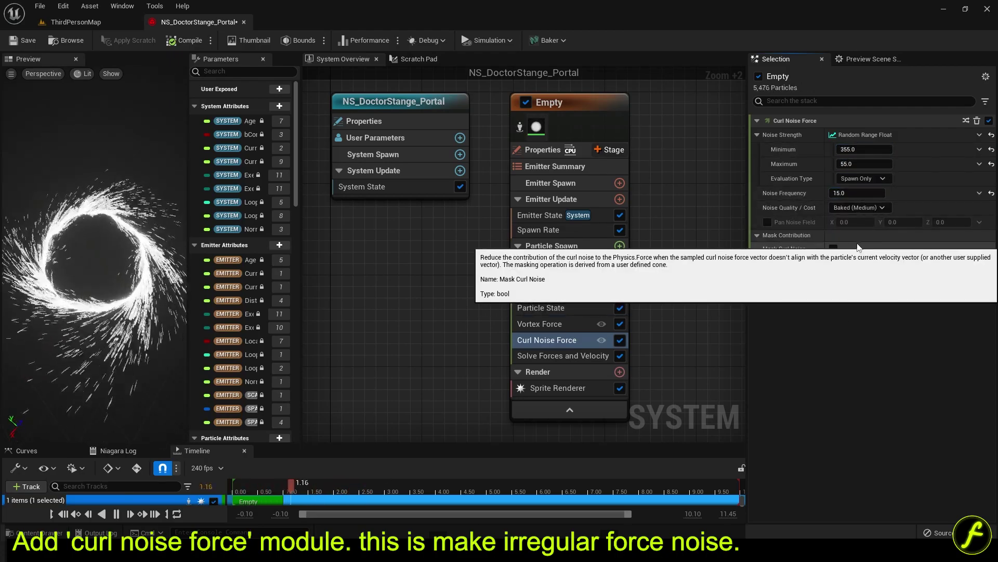
pyautogui.click(768, 223)
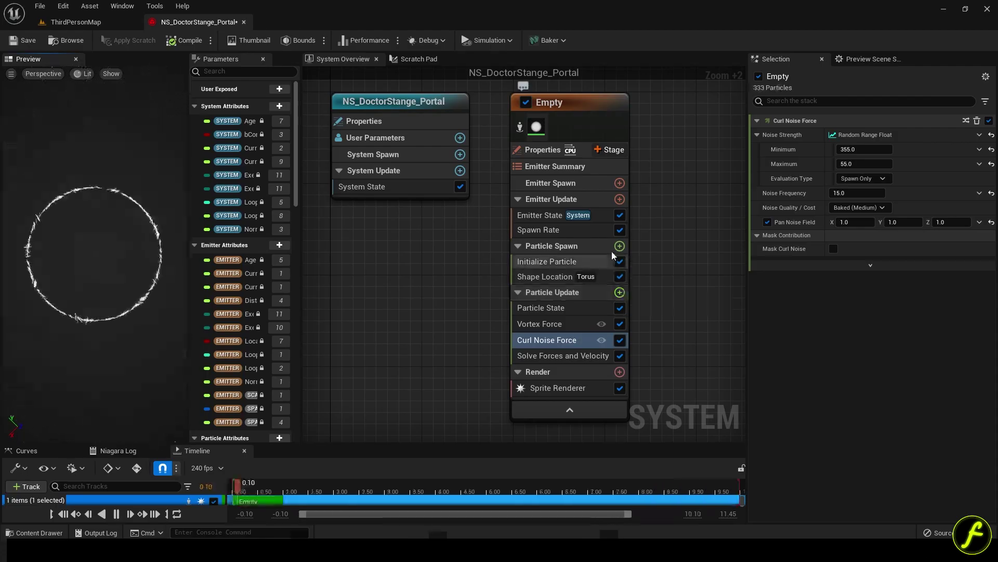
# Add a Gravity Force module to the emitter's Particle Update group
pyautogui.click(619, 292)
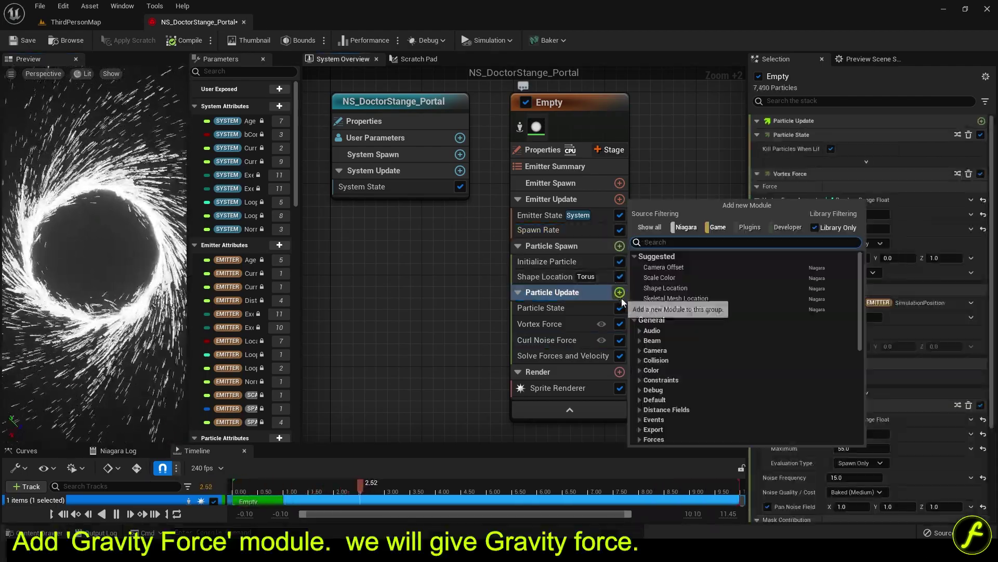
pyautogui.write('gra')
pyautogui.click(659, 305)
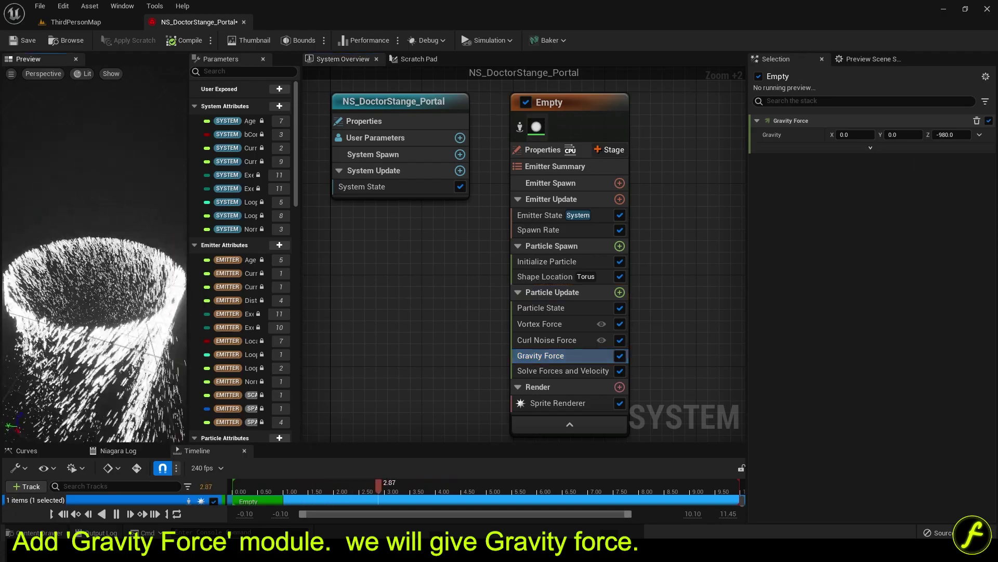
# Enable Local Space in the properties of the Empty emitter
pyautogui.click(541, 323)
pyautogui.click(591, 117)
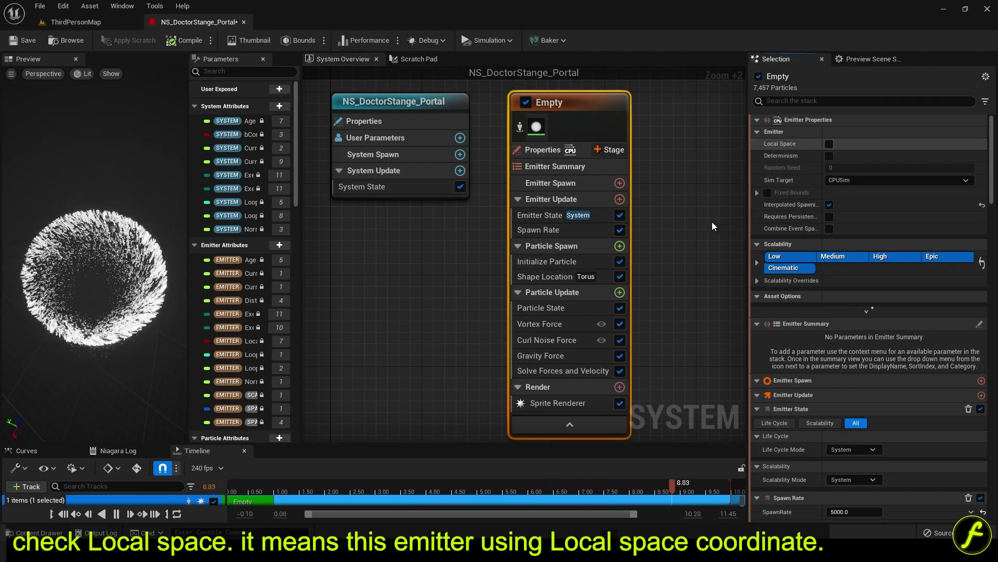
pyautogui.click(829, 143)
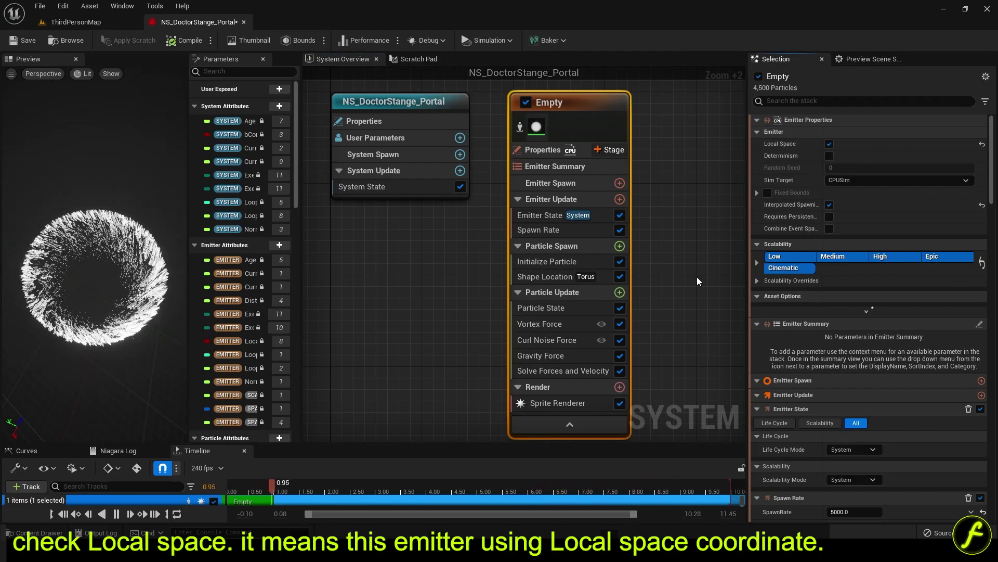
# Add a Color module to Particle Update with red 455 and green 5, and save the system
pyautogui.click(620, 292)
pyautogui.write('color')
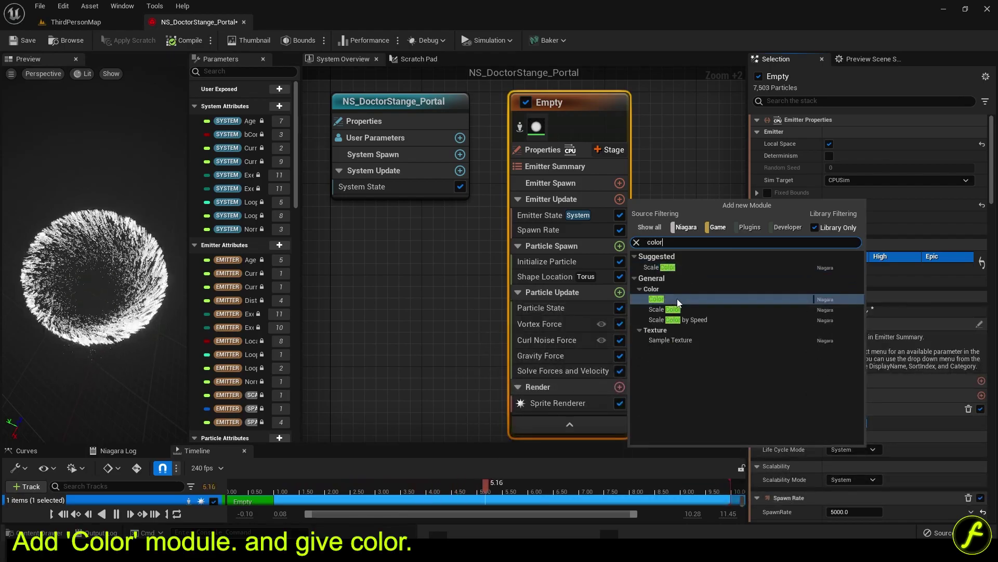
pyautogui.click(677, 298)
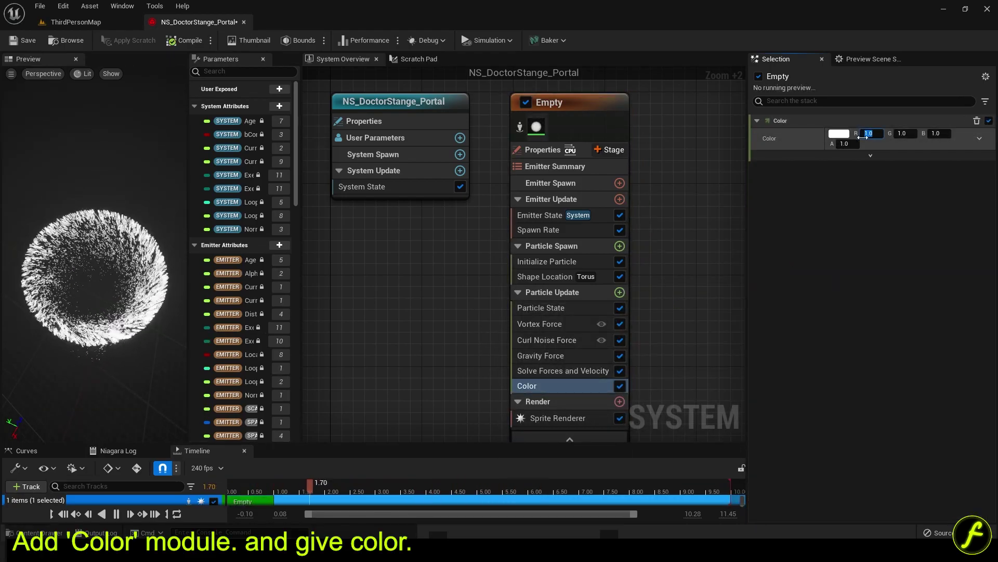
pyautogui.write('455')
pyautogui.press('Tab')
pyautogui.write('5')
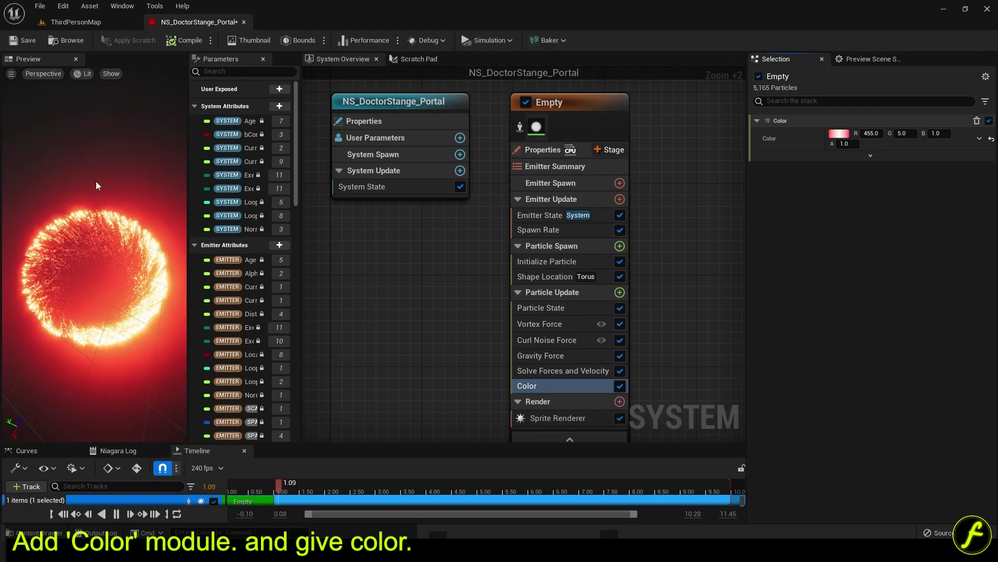
pyautogui.click(31, 40)
# Place the NS_DoctorStange_Portal system in ThirdPersonMap, standing it upright and raising it above the central platform
pyautogui.click(76, 22)
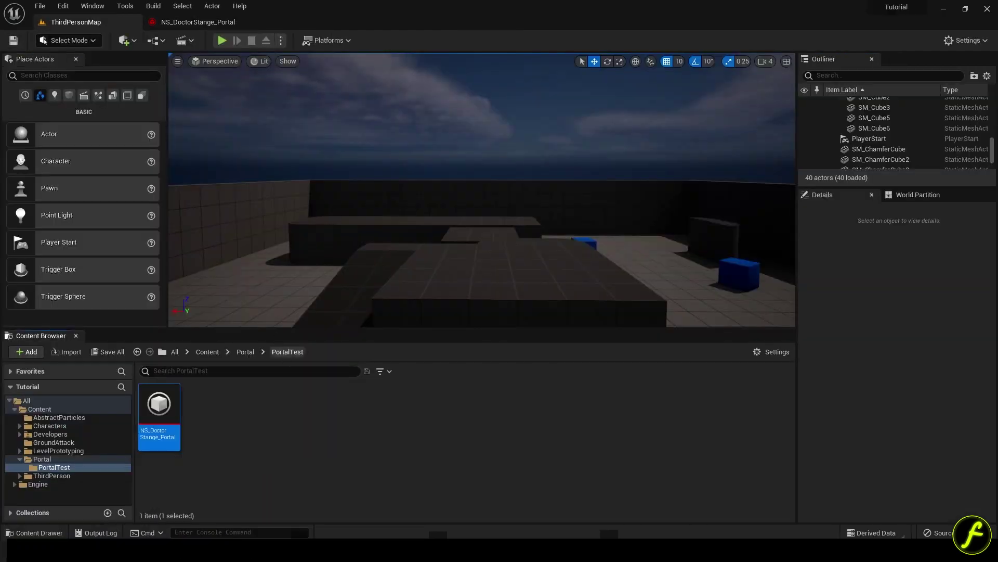
pyautogui.moveTo(213, 391); pyautogui.dragTo(489, 265)
pyautogui.press('e')
pyautogui.press('w')
pyautogui.moveTo(496, 207); pyautogui.dragTo(510, 132)
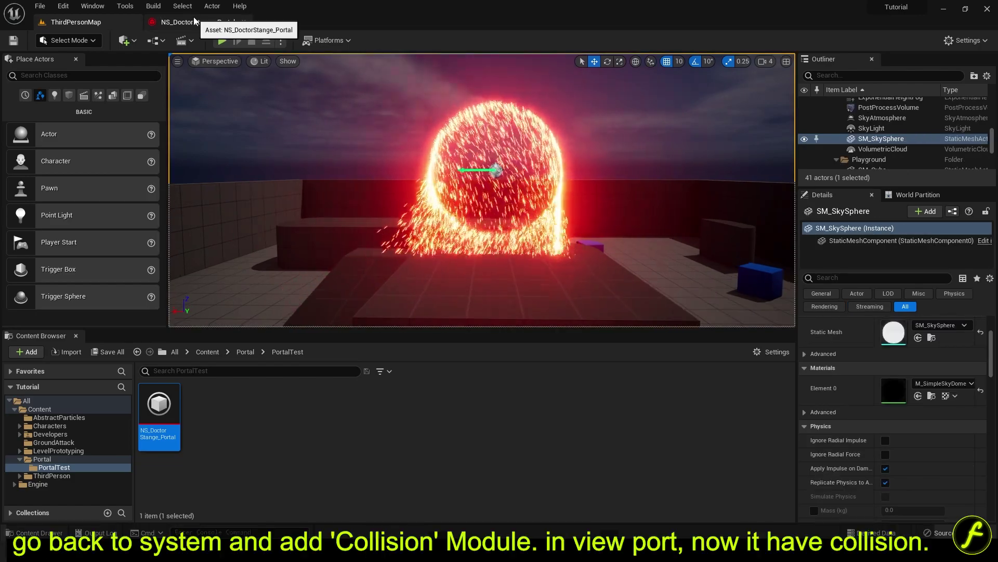
# Add a Collision module to the portal emitter's Particle Update group and check the effect in ThirdPersonMap
pyautogui.click(195, 21)
pyautogui.click(621, 293)
pyautogui.write('col')
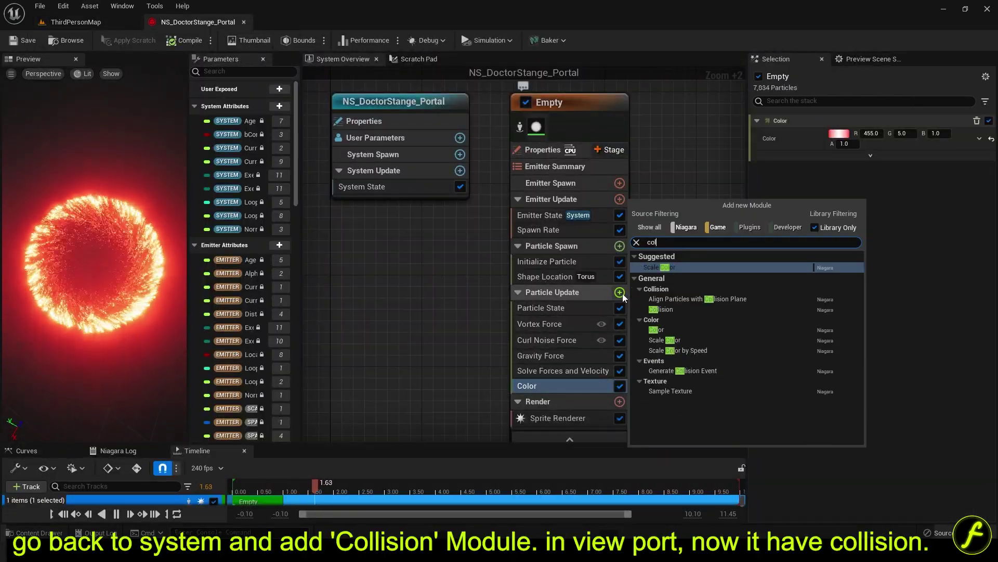
pyautogui.write('l')
pyautogui.click(674, 276)
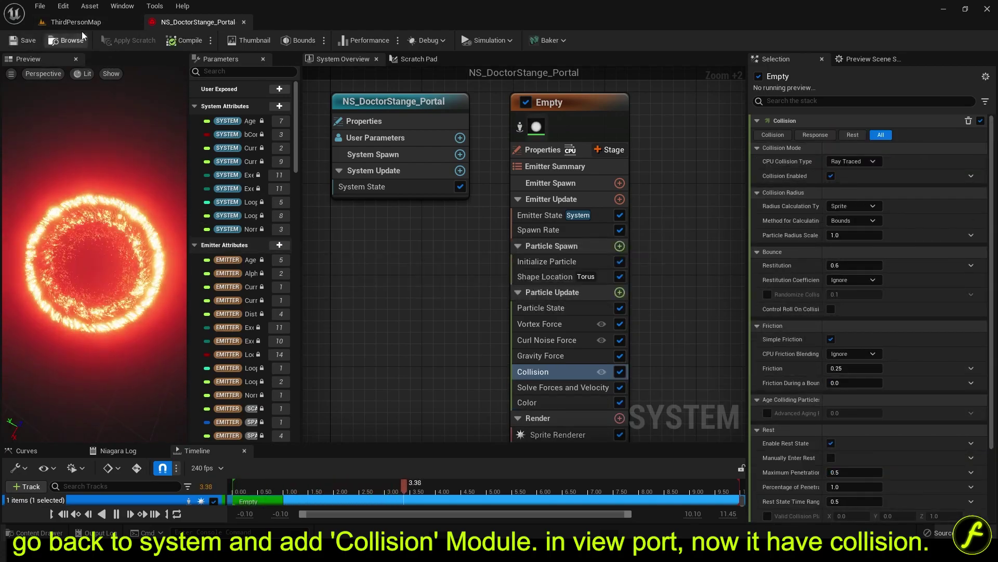
pyautogui.click(114, 24)
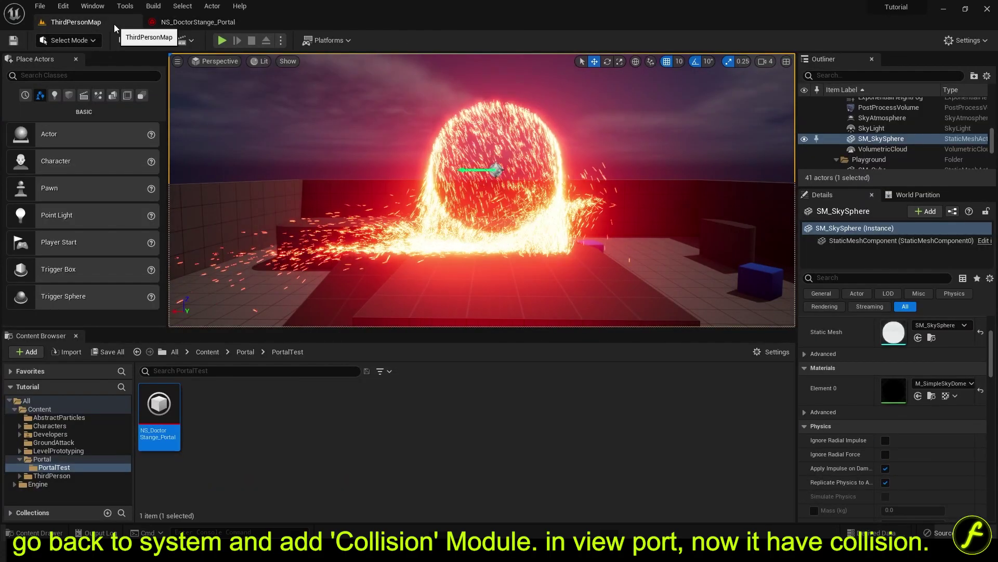
# Add a Scale Sprite Size module to the portal emitter's Particle Update and set its mode to Non-Uniform Curve
pyautogui.click(180, 23)
pyautogui.click(619, 292)
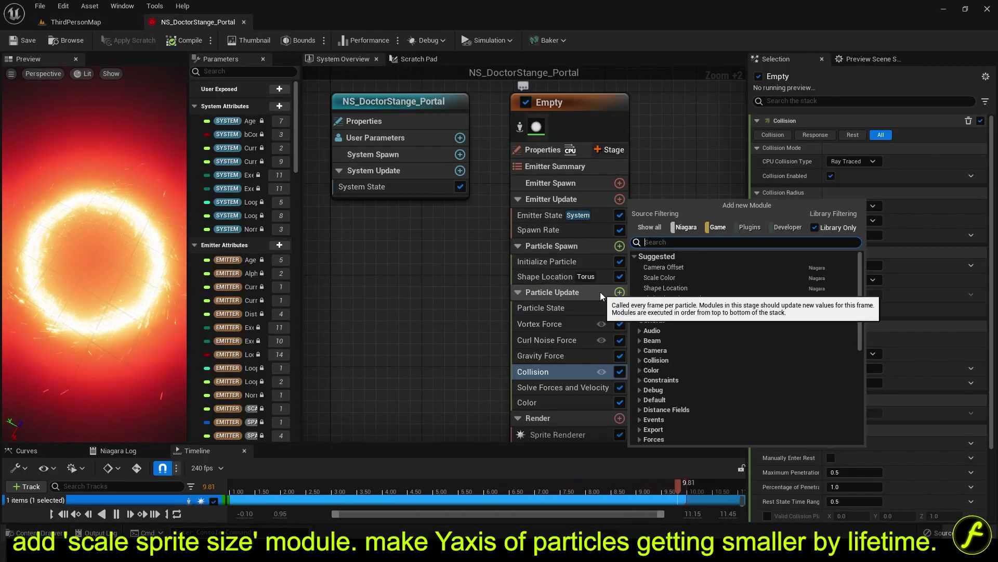
pyautogui.write('spri')
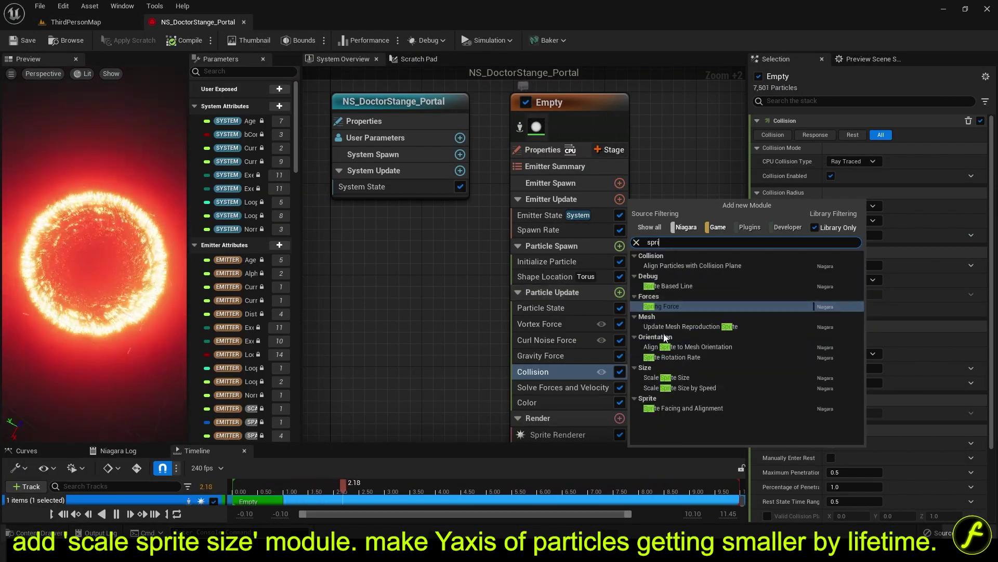
pyautogui.click(683, 379)
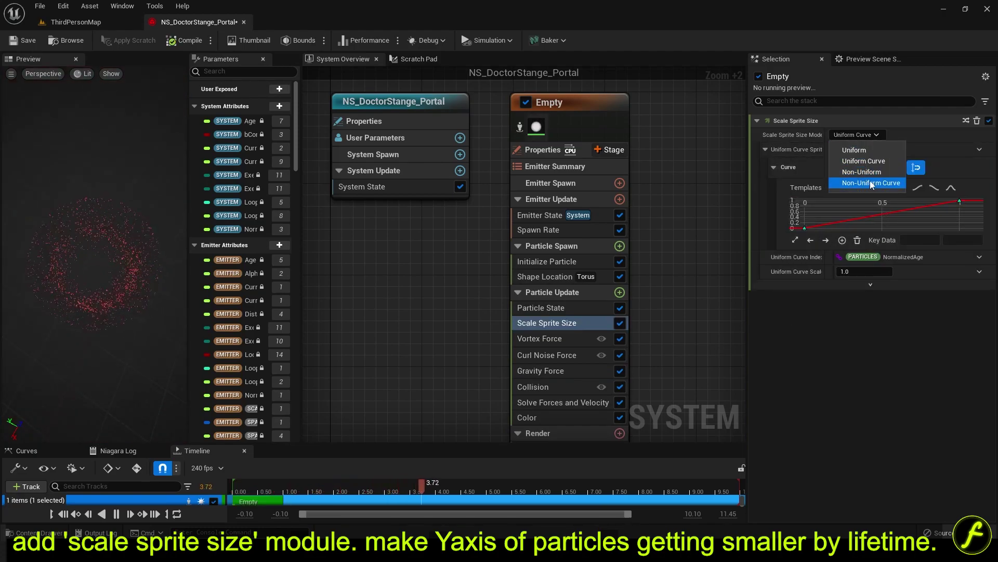
pyautogui.click(870, 182)
# Set the first key of the X sprite size curve to 1
pyautogui.click(814, 204)
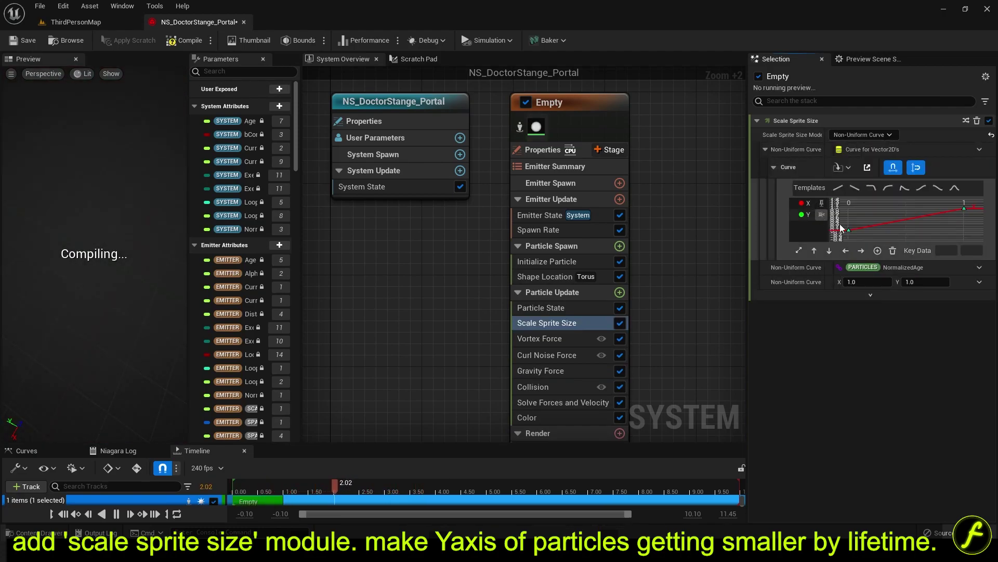
pyautogui.click(971, 251)
pyautogui.write('1')
pyautogui.press('Return')
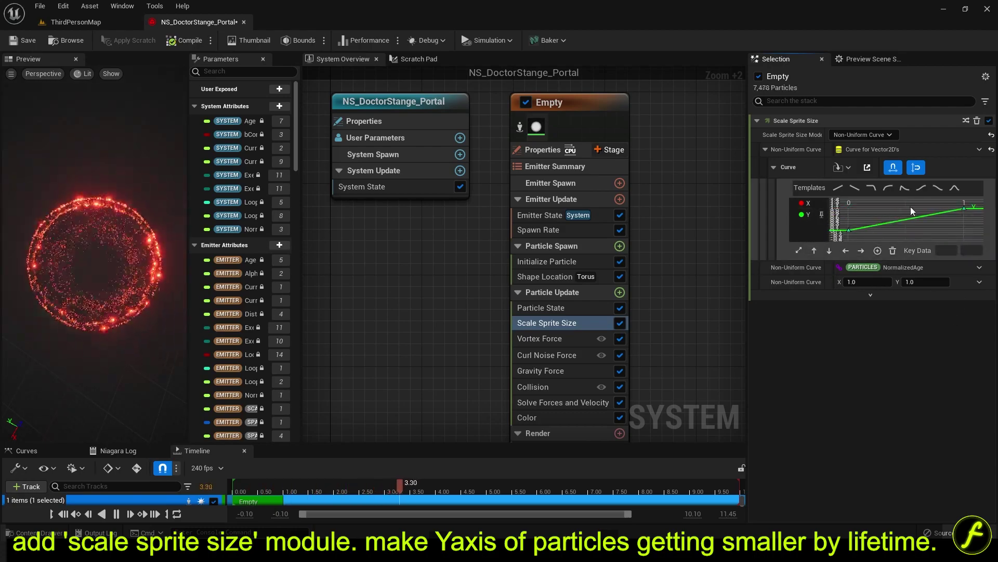
# Make the Y sprite size curve shrink over lifetime by setting its first key to 1 and its last key to 0
pyautogui.click(849, 230)
pyautogui.click(968, 248)
pyautogui.write('1')
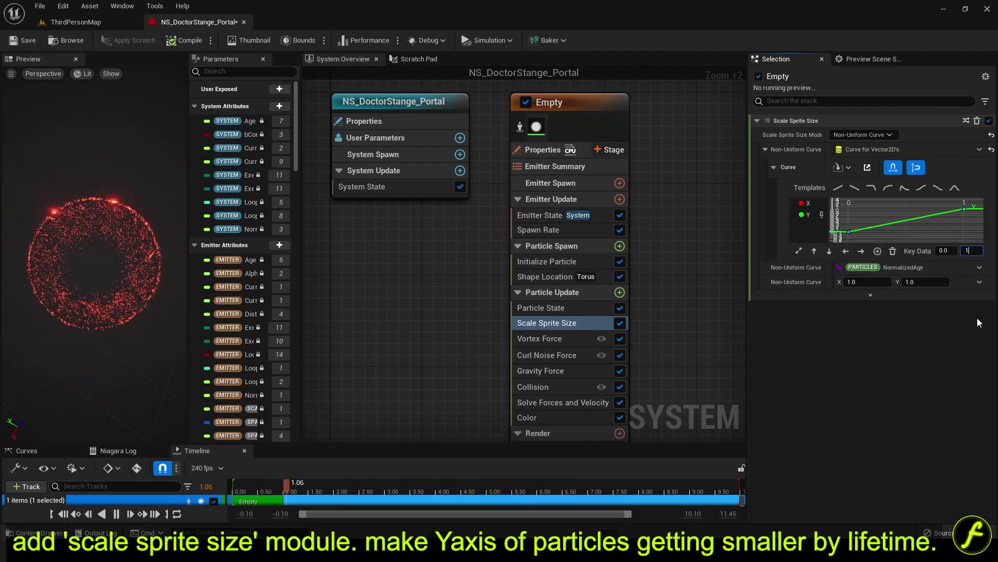
pyautogui.press('Return')
pyautogui.click(964, 209)
pyautogui.click(971, 251)
pyautogui.write('0')
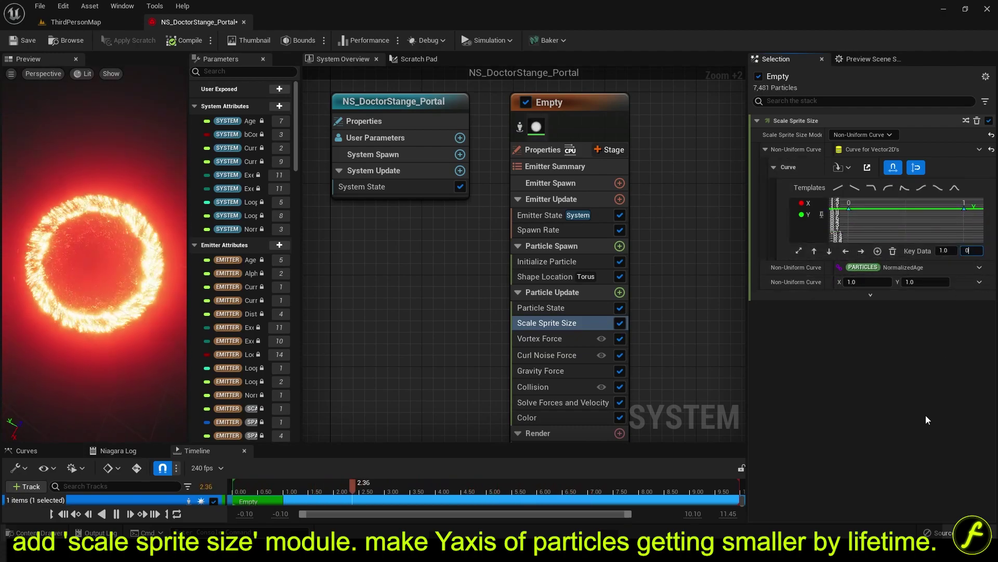
pyautogui.press('Return')
pyautogui.click(849, 209)
pyautogui.press('1')
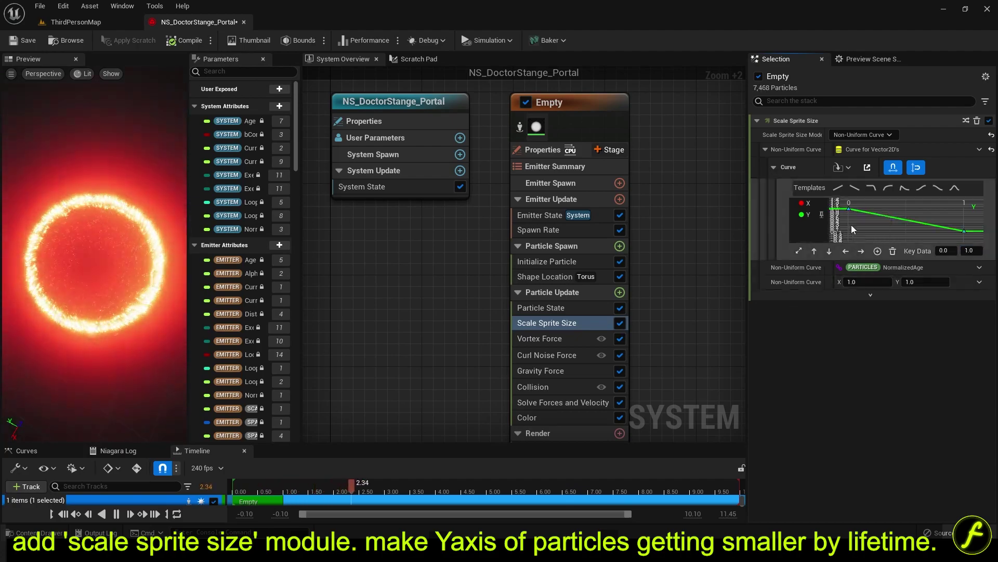
# Make the Gravity value of the Gravity Force module a Random Range Vector
pyautogui.click(565, 355)
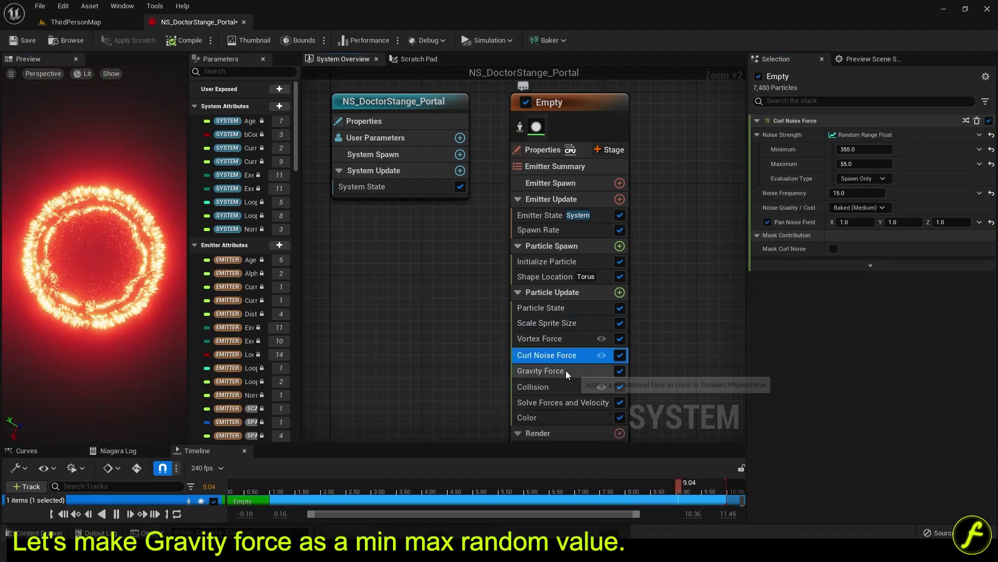
pyautogui.click(566, 370)
pyautogui.click(980, 135)
pyautogui.write('ran')
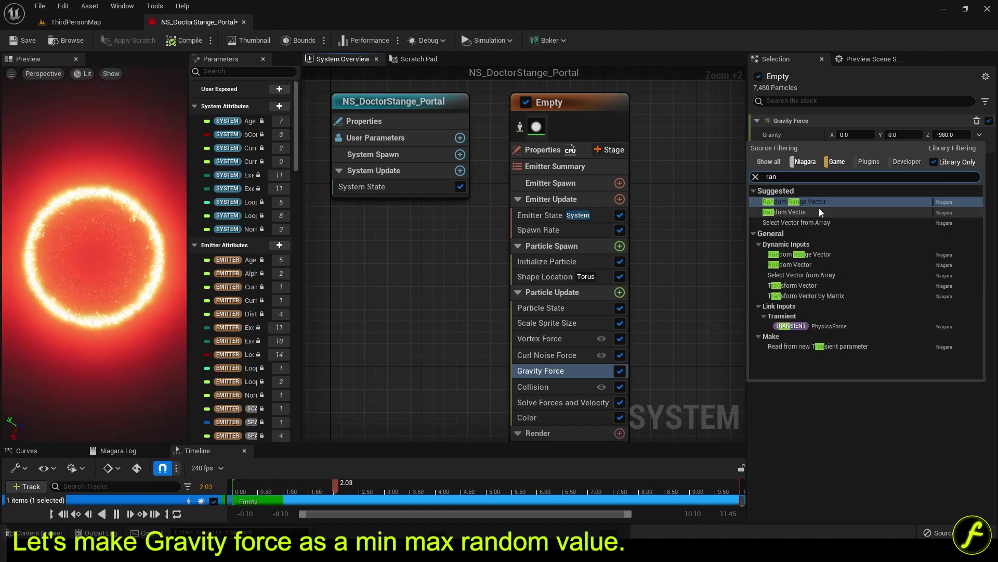
pyautogui.click(875, 202)
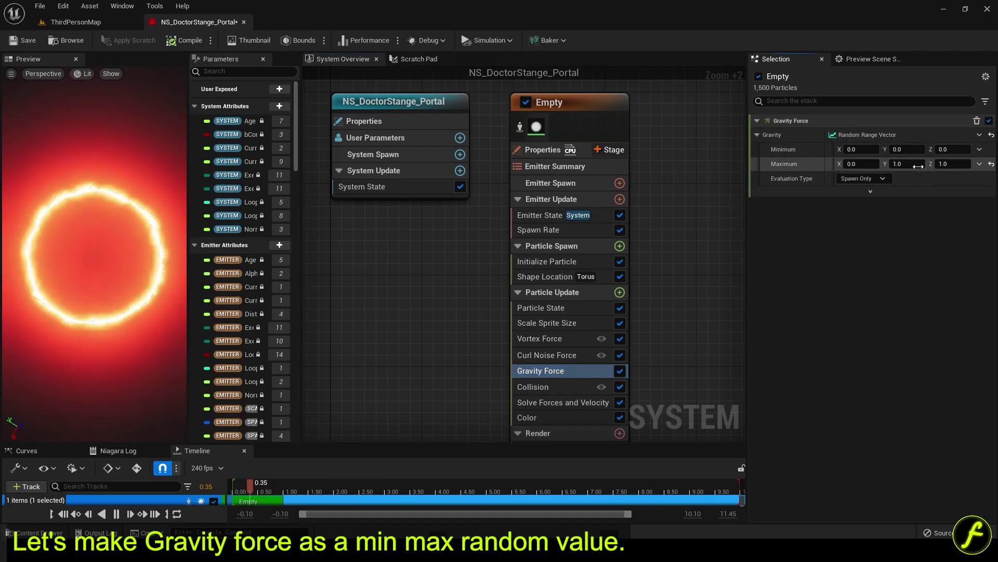
# Set the Z component of the random gravity range to -455 minimum and -155 maximum
pyautogui.click(949, 150)
pyautogui.write('-')
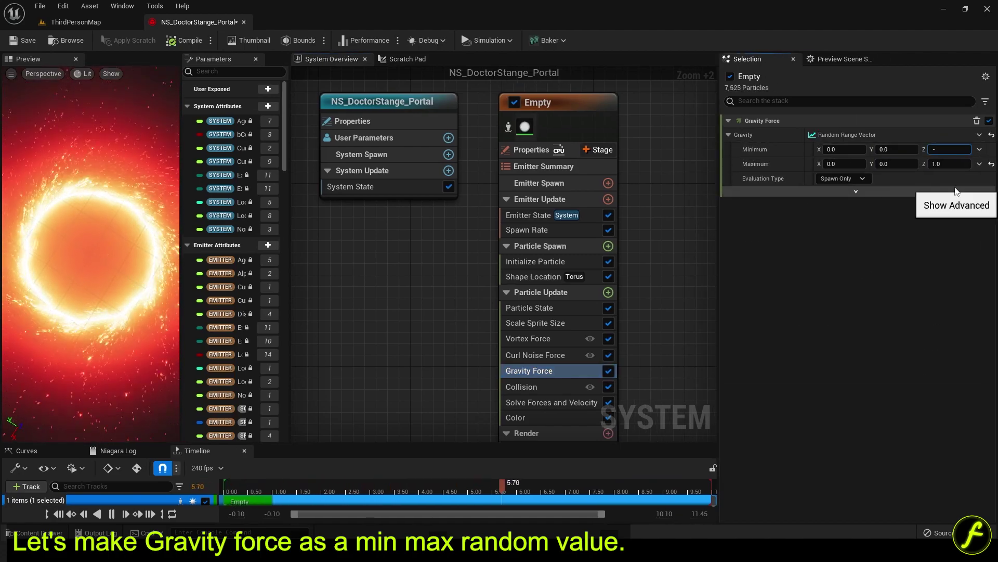
pyautogui.write('455')
pyautogui.press('Tab')
pyautogui.write('-155')
pyautogui.press('Return')
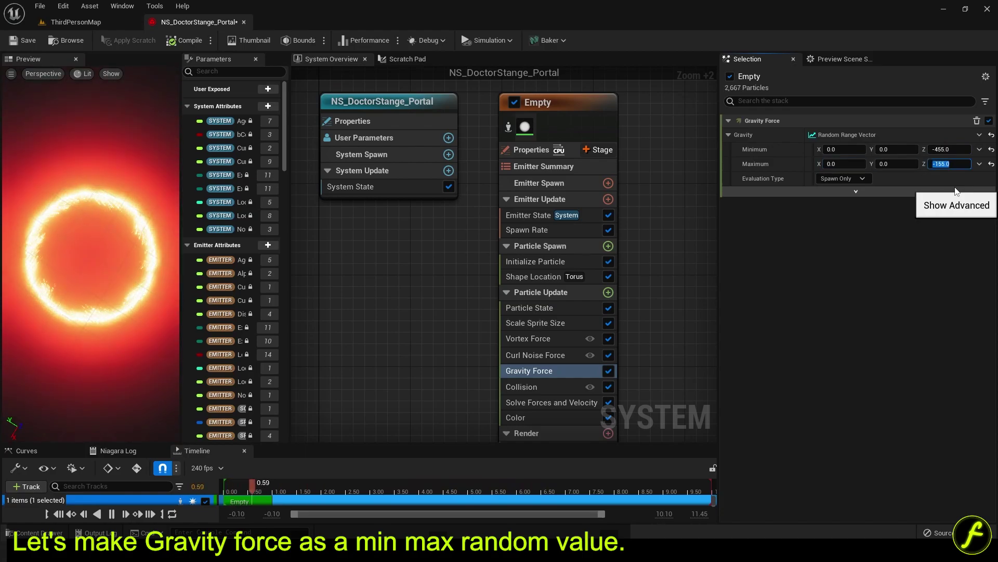
# Save the portal system and look at the effect up close in ThirdPersonMap
pyautogui.click(24, 43)
pyautogui.click(99, 20)
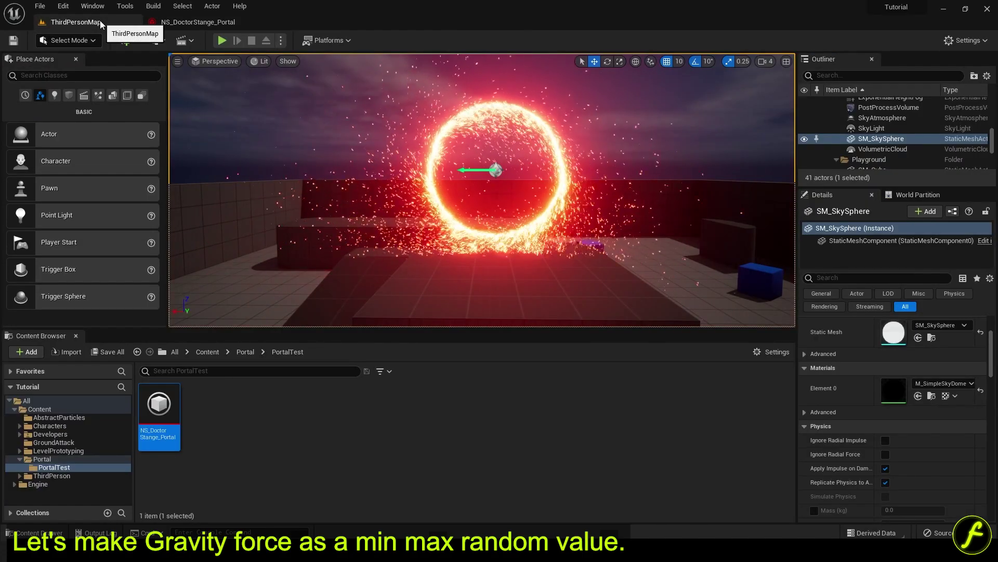
pyautogui.moveTo(528, 168); pyautogui.dragTo(506, 163, button='right')
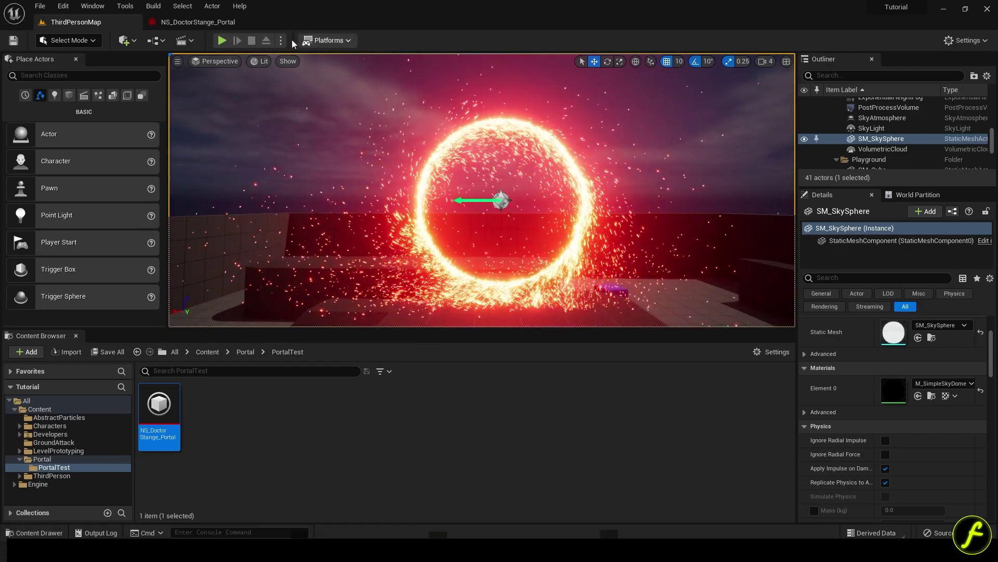
# In Scale Sprite Size, move the Y curve's first key to time 0.5 and check the portal in the level
pyautogui.click(214, 27)
pyautogui.click(582, 322)
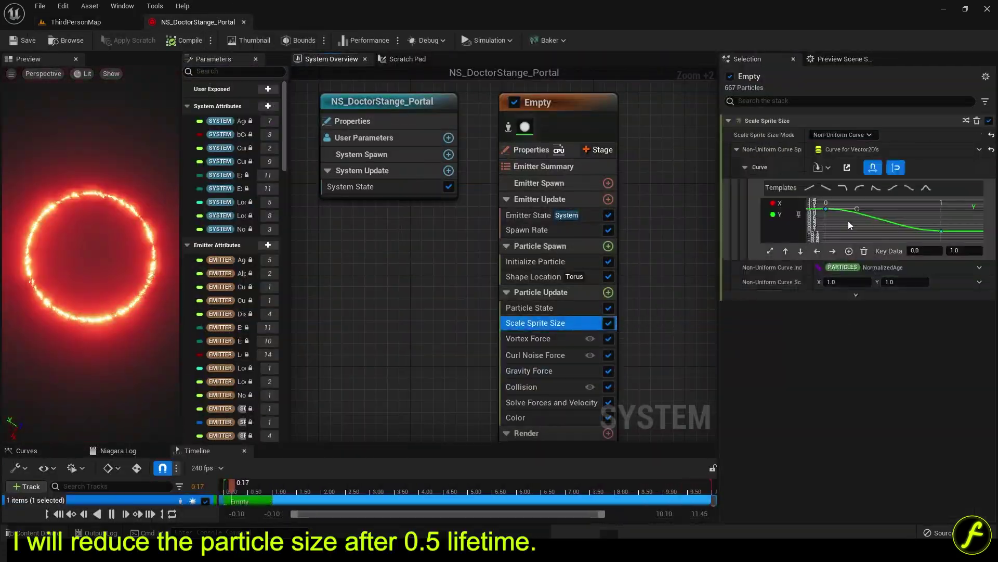
pyautogui.click(919, 254)
pyautogui.write('0.5')
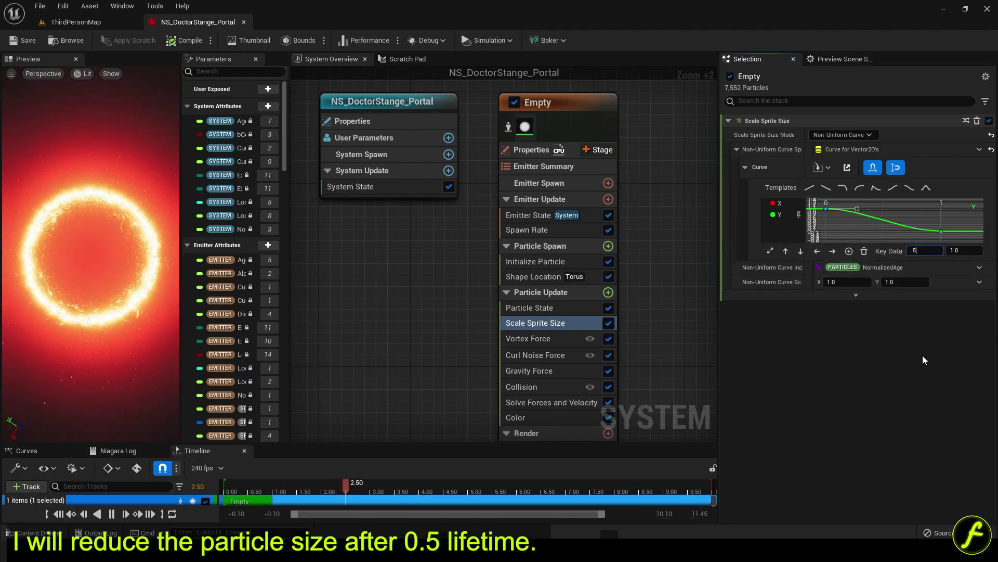
pyautogui.click(923, 354)
pyautogui.click(112, 26)
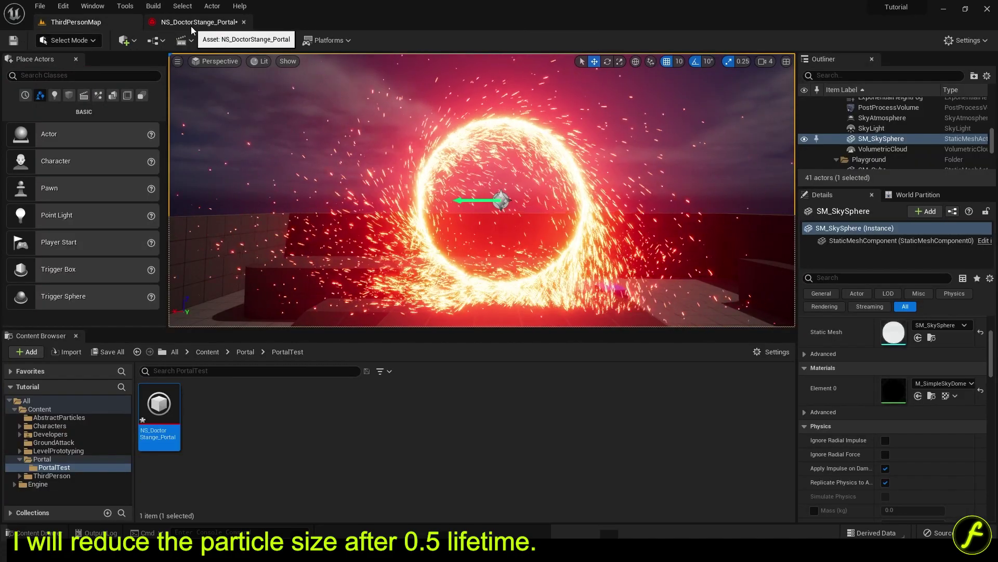
# Set the portal emitter's SpawnRate to 3000 and check the effect in the level
pyautogui.click(191, 26)
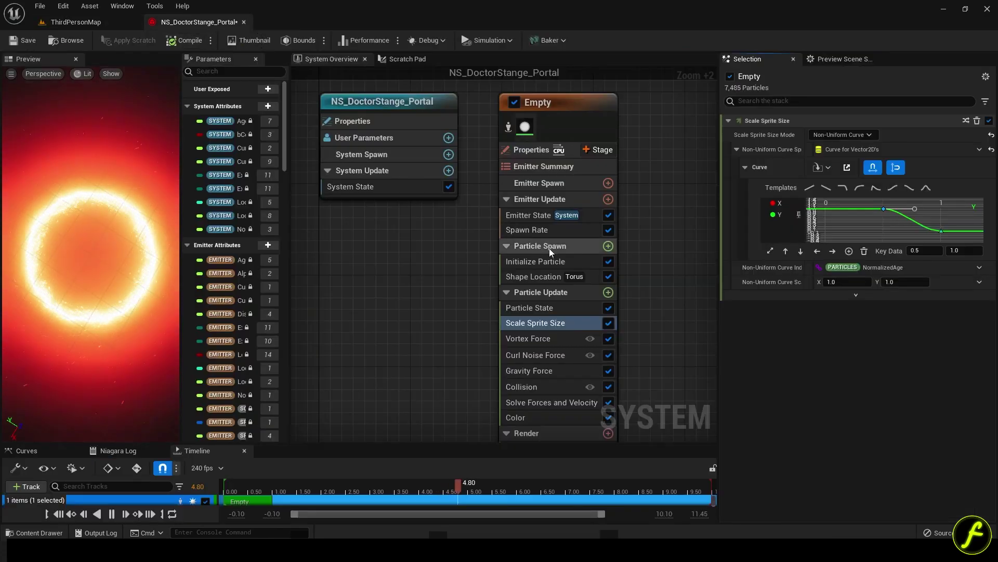
pyautogui.click(540, 230)
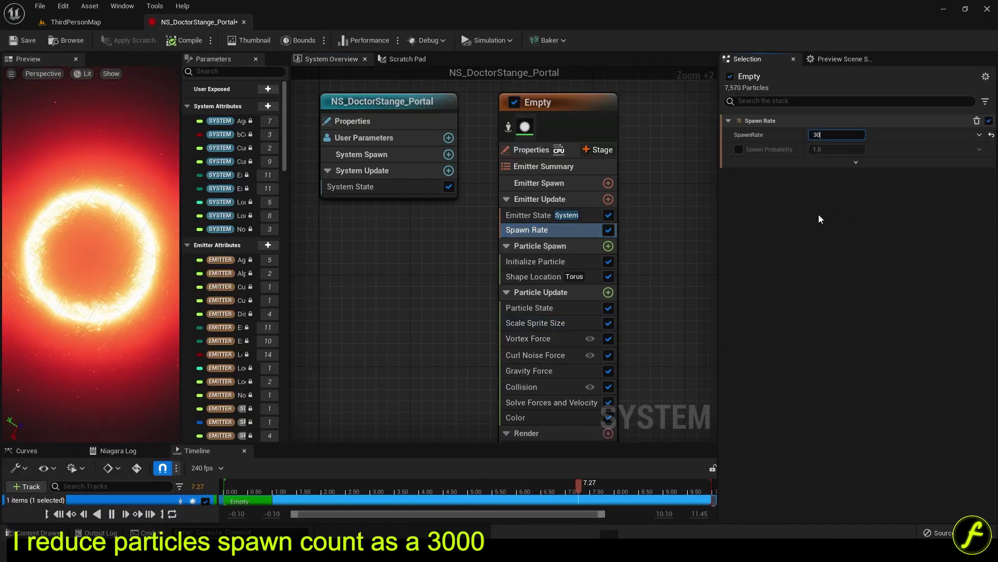
pyautogui.click(76, 22)
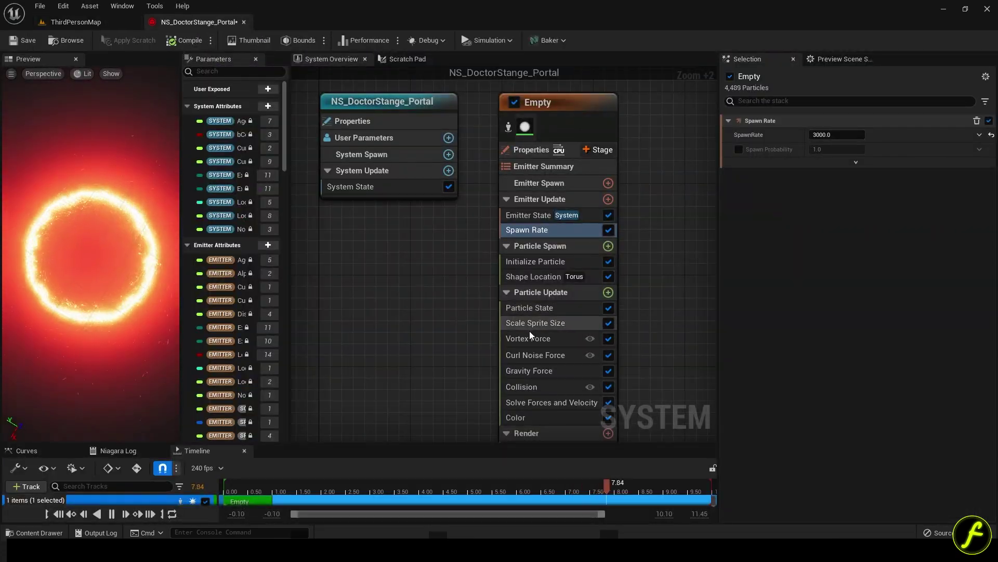
# Adjust the Vortex Force amount's random range to 199.700851 minimum and 1017.762939 maximum and inspect the portal in the level
pyautogui.click(529, 335)
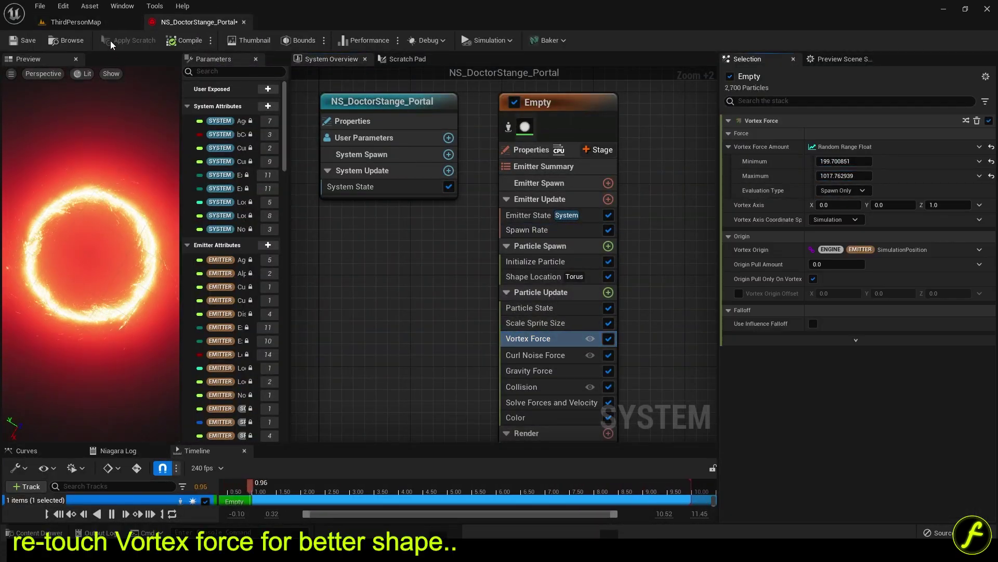
pyautogui.click(76, 21)
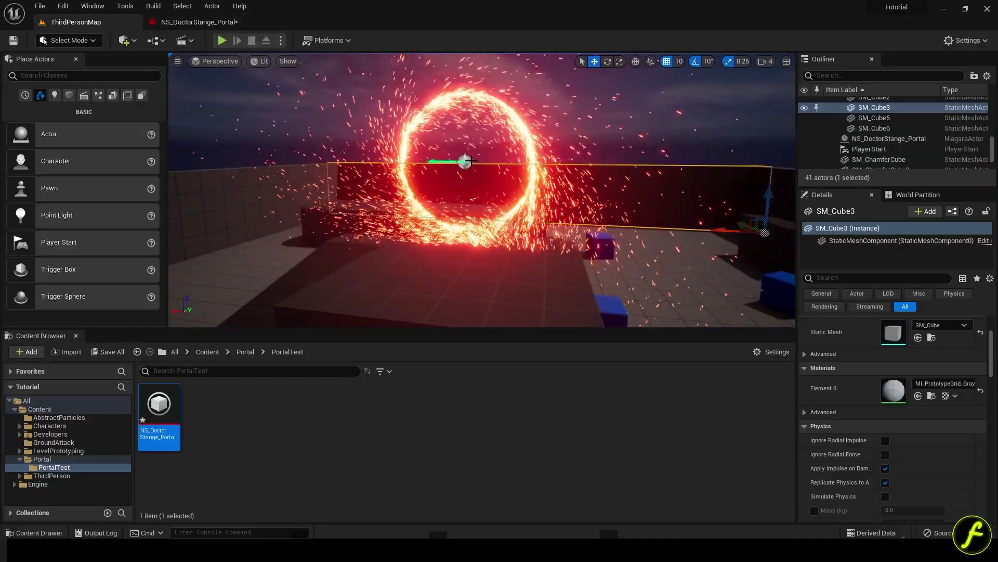
pyautogui.click(539, 188)
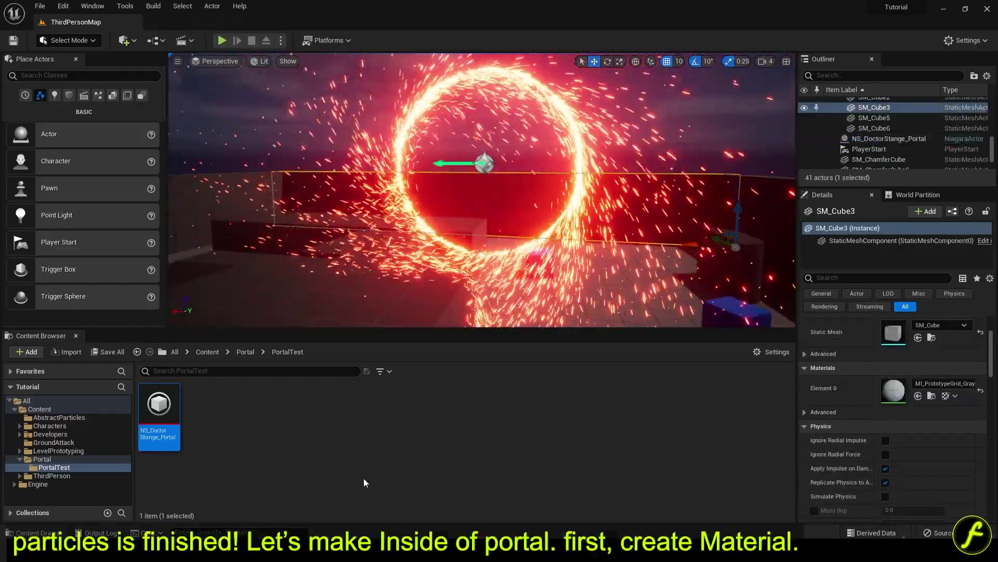
# Create a new material named M_PortalInside in the PortalTest folder
pyautogui.click(293, 412)
pyautogui.rightClick(292, 406)
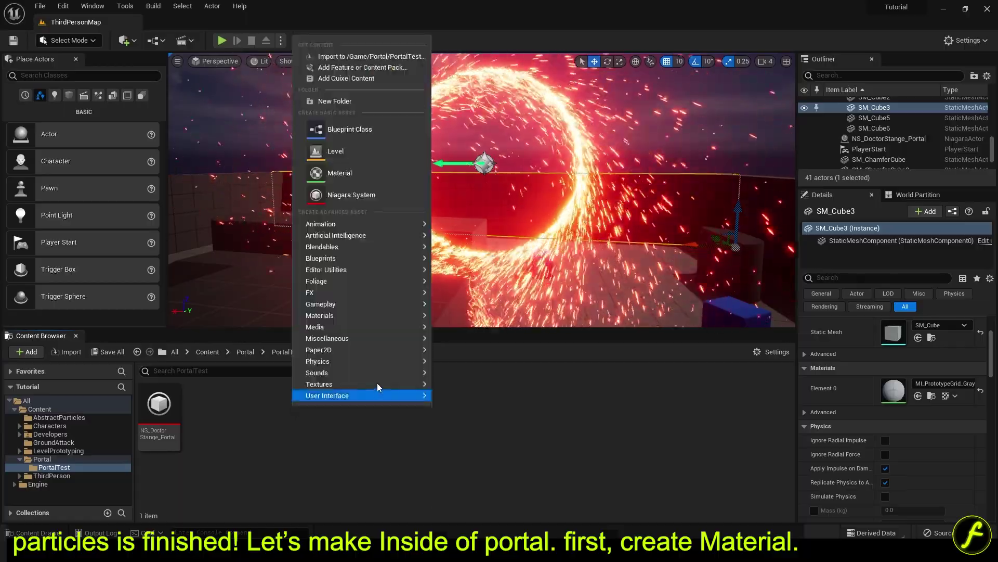
pyautogui.click(366, 179)
pyautogui.write('M')
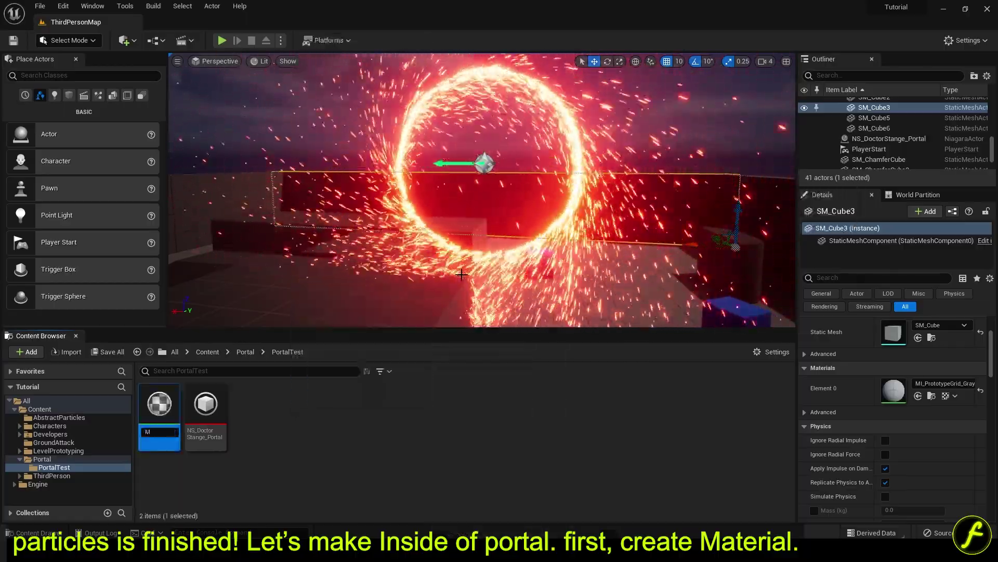
pyautogui.write('_PortalInside')
pyautogui.press('Return')
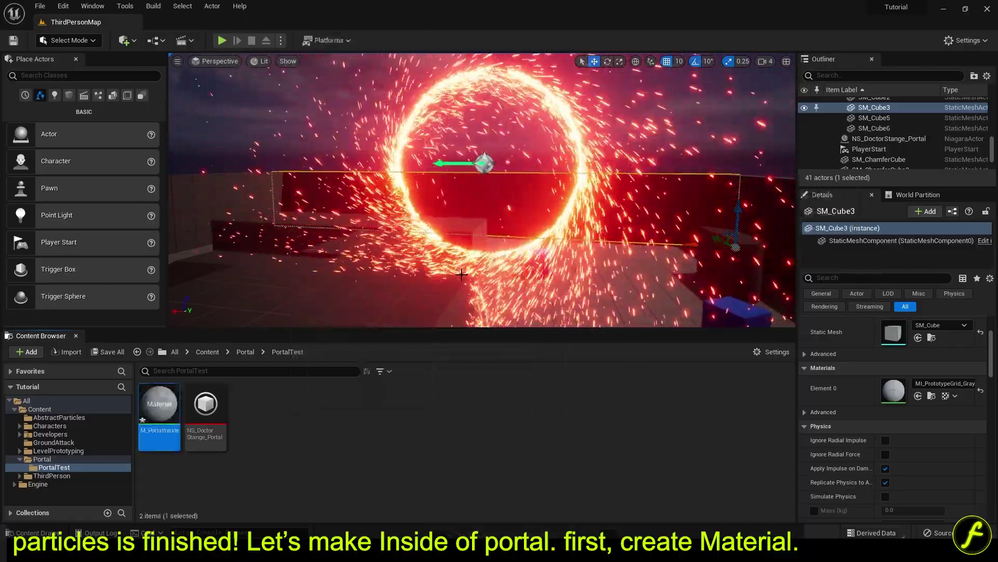
# Open M_PortalInside and set its Blend Mode to Translucent and its Shading Model to Unlit
pyautogui.doubleClick(160, 403)
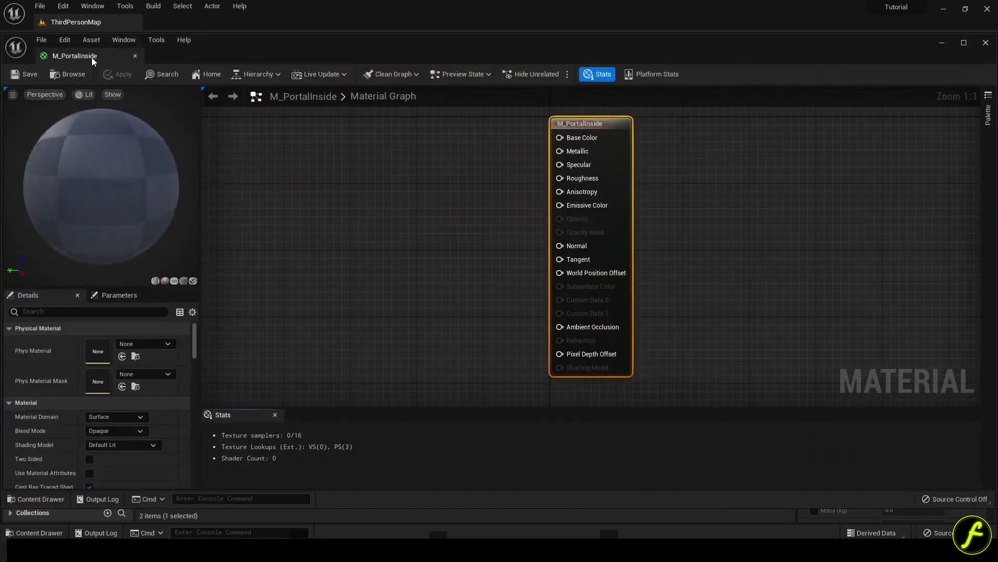
pyautogui.click(132, 432)
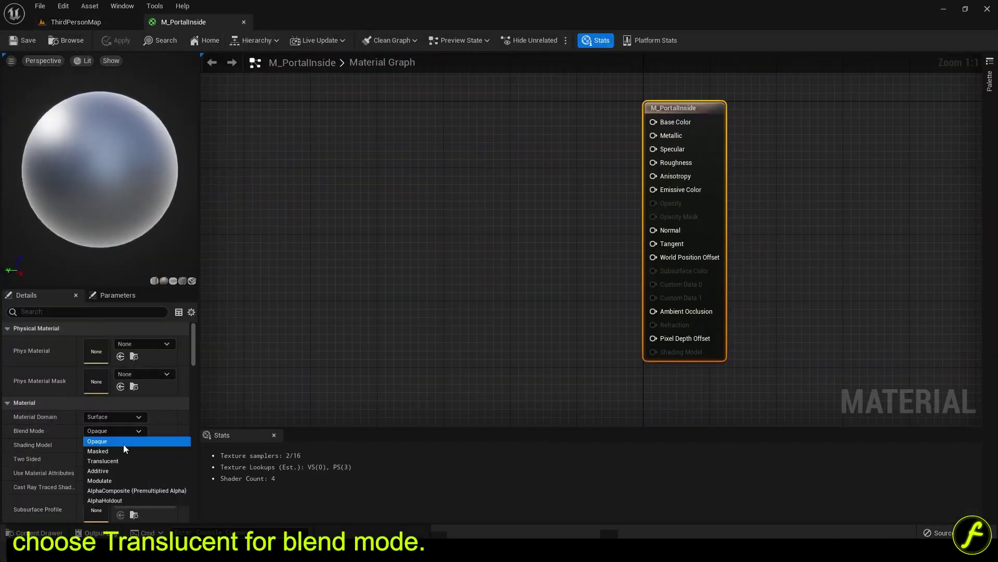
pyautogui.click(118, 461)
pyautogui.click(117, 444)
pyautogui.click(109, 316)
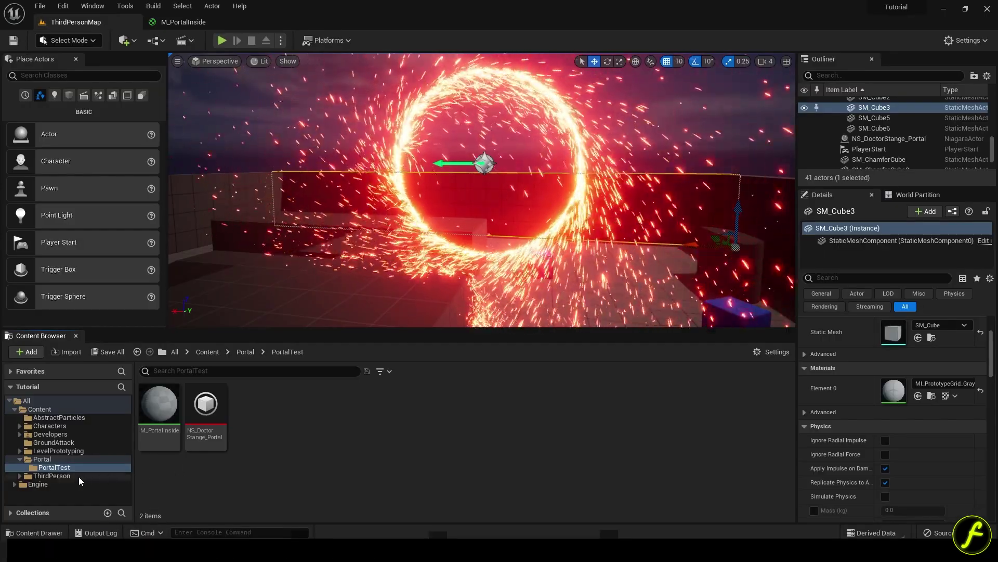
# Bring the snowy_field_8k HDRI texture from the Portal folder into the M_PortalInside graph as a Texture Sample
pyautogui.click(41, 459)
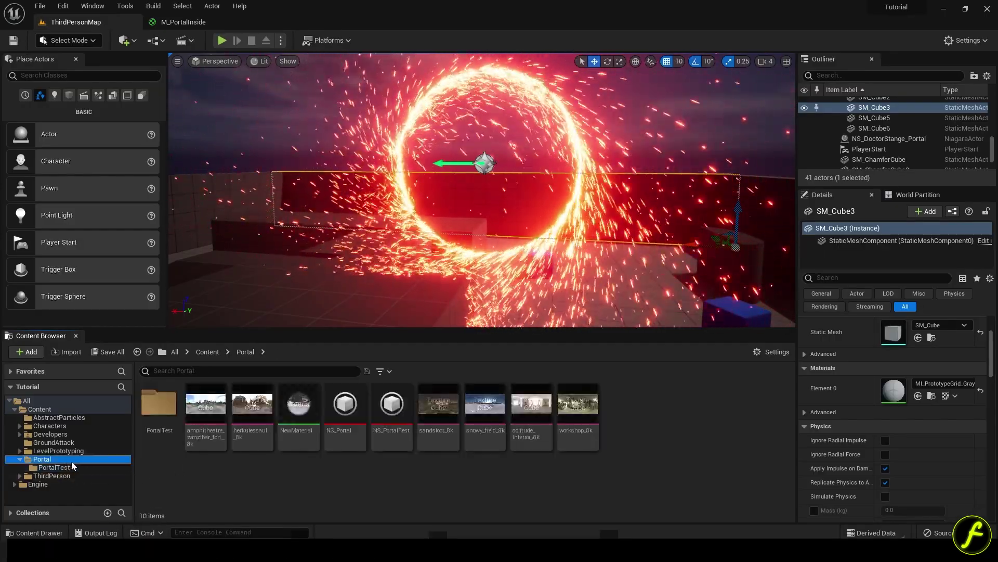
pyautogui.click(206, 411)
pyautogui.click(489, 416)
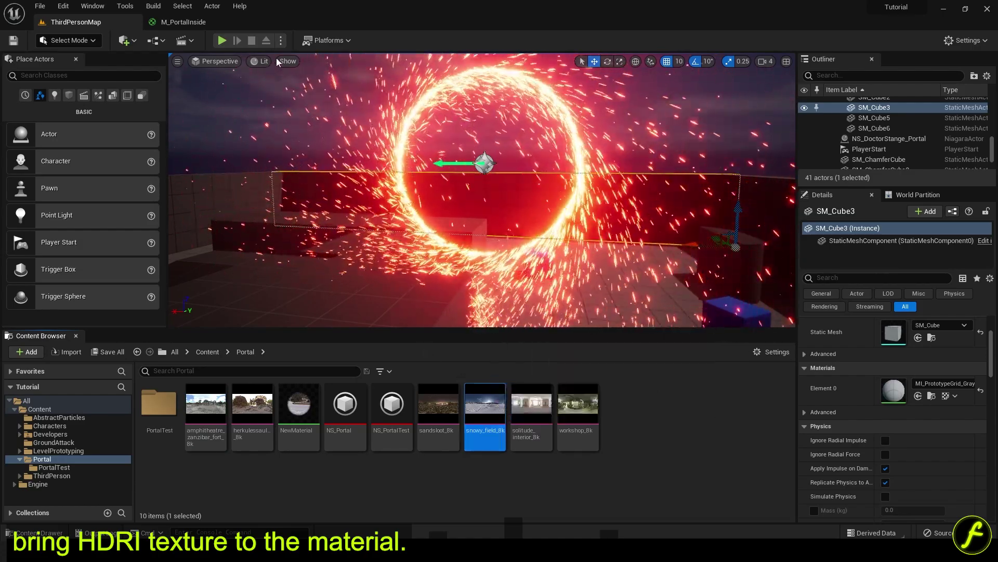
pyautogui.moveTo(485, 411); pyautogui.dragTo(513, 142)
pyautogui.click(404, 211)
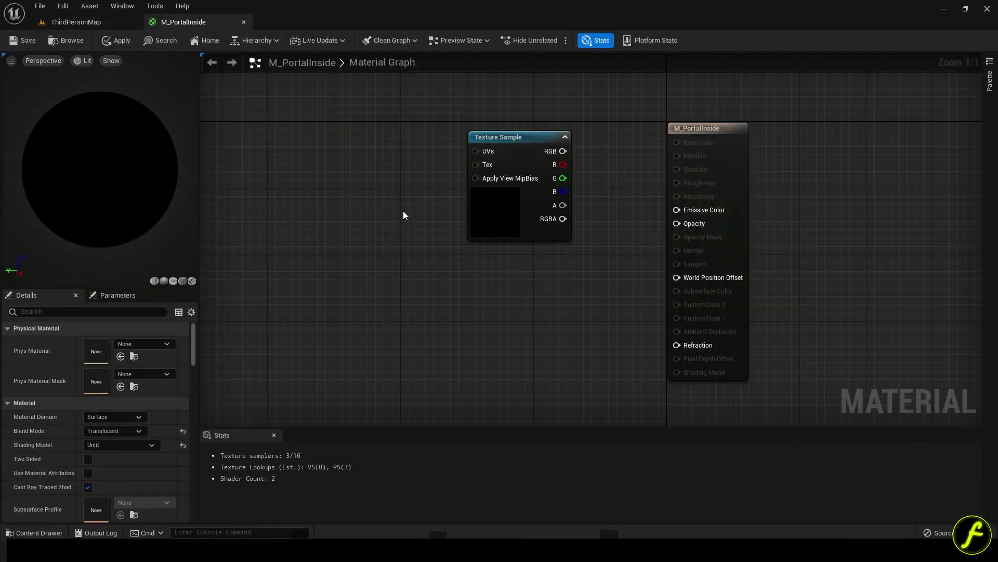
# Add a ReflectionVectorWS node and place it before the Texture Sample node
pyautogui.rightClick(403, 211)
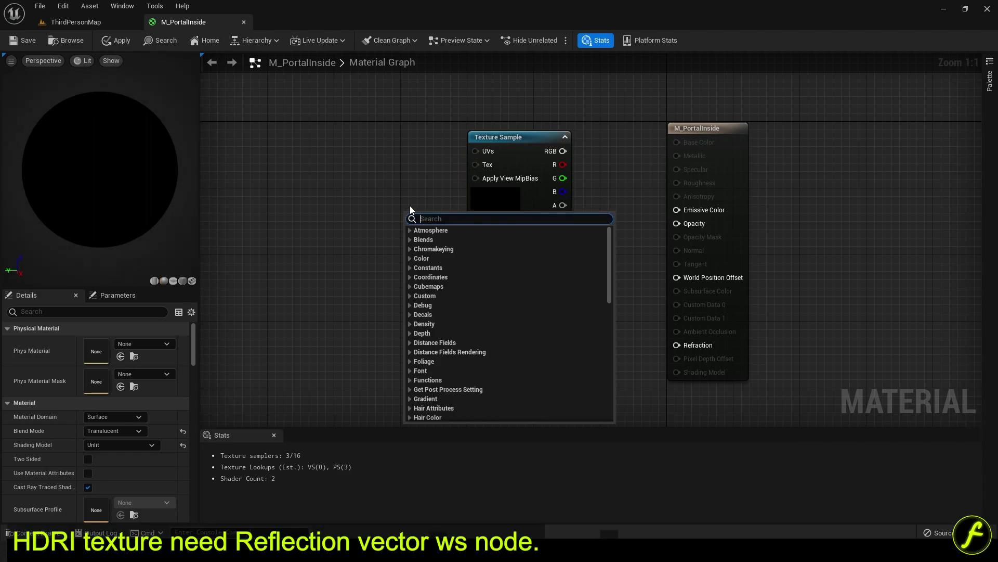
pyautogui.write('refl')
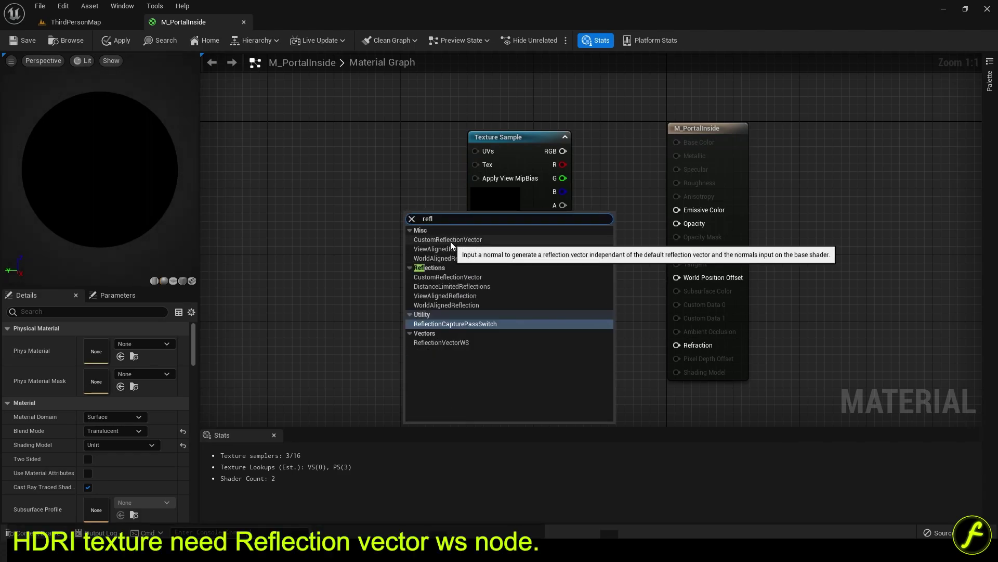
pyautogui.click(448, 342)
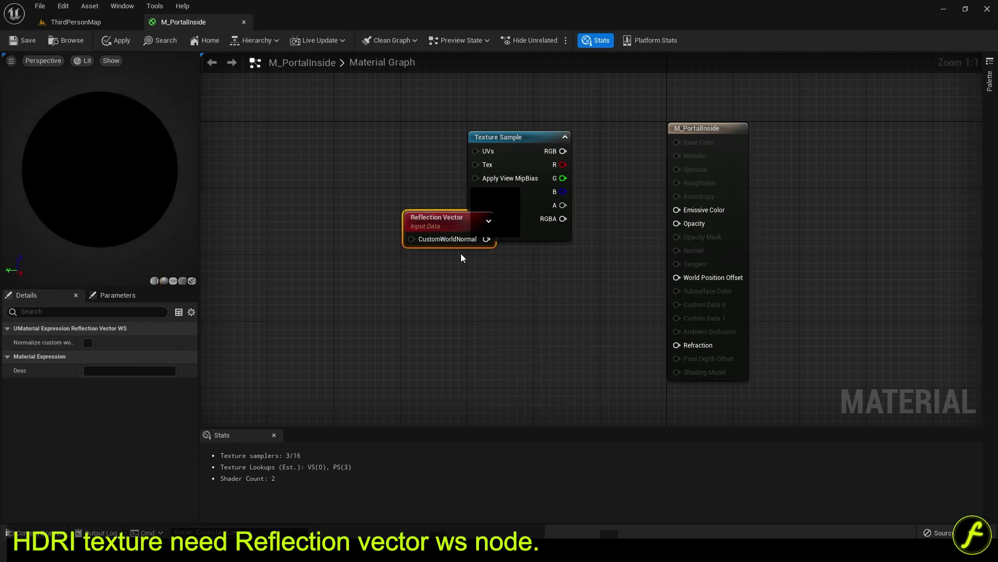
pyautogui.moveTo(457, 218); pyautogui.dragTo(395, 144)
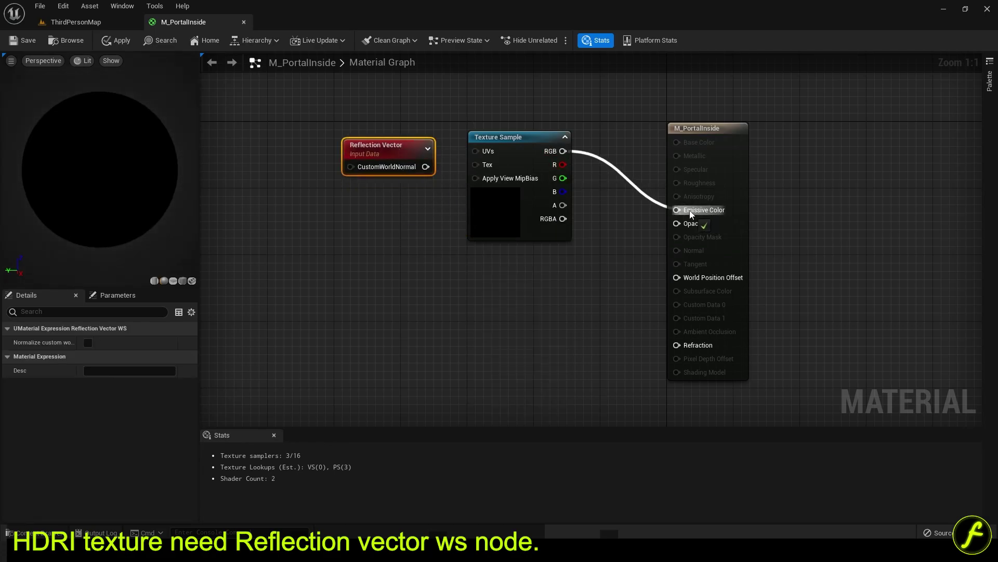
# Connect the Reflection Vector to the Texture Sample's UVs and its RGB to Emissive Color, and preview the material on a plane
pyautogui.moveTo(690, 213); pyautogui.dragTo(690, 210)
pyautogui.click(618, 239)
pyautogui.moveTo(475, 155); pyautogui.dragTo(475, 151)
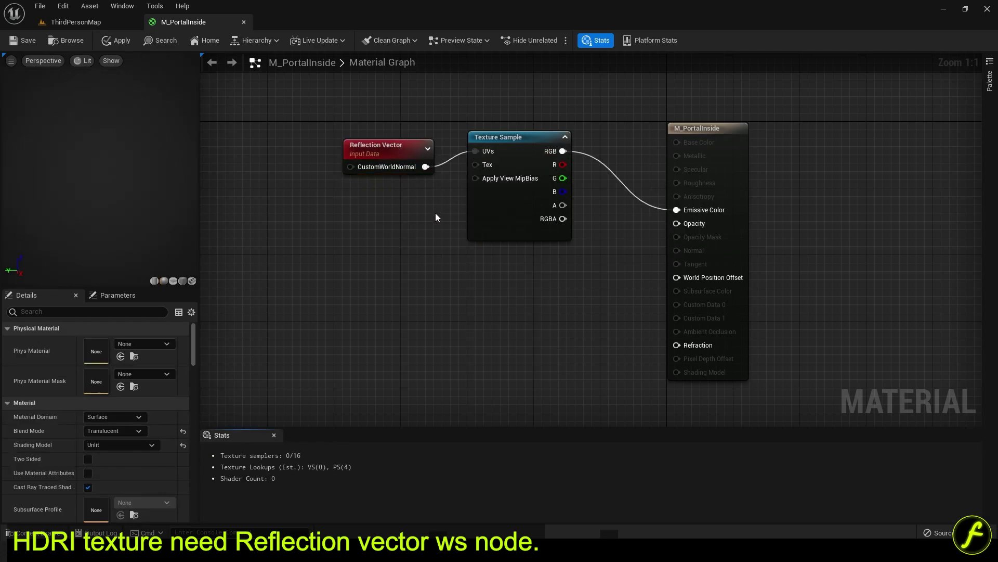
pyautogui.click(173, 281)
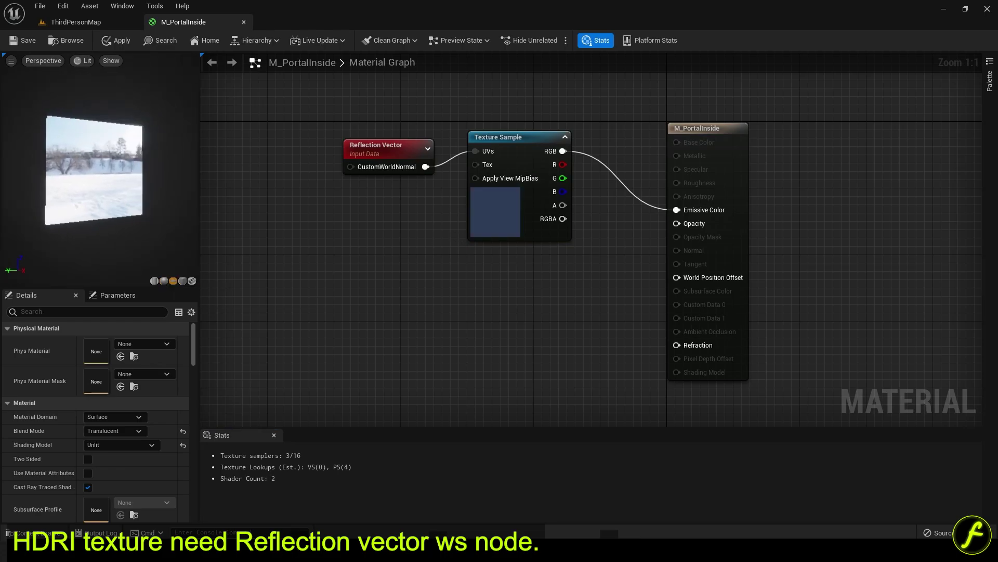
pyautogui.moveTo(101, 171); pyautogui.dragTo(125, 172)
# Add a RadialGradientExponential node, connect it to the material's Opacity, and inspect the plane preview
pyautogui.rightClick(522, 290)
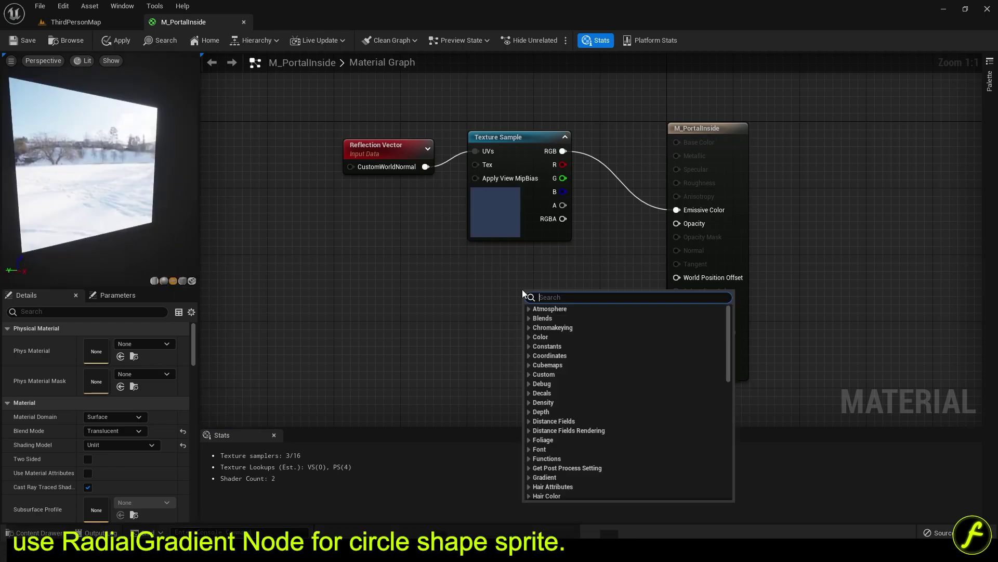
pyautogui.write('radi')
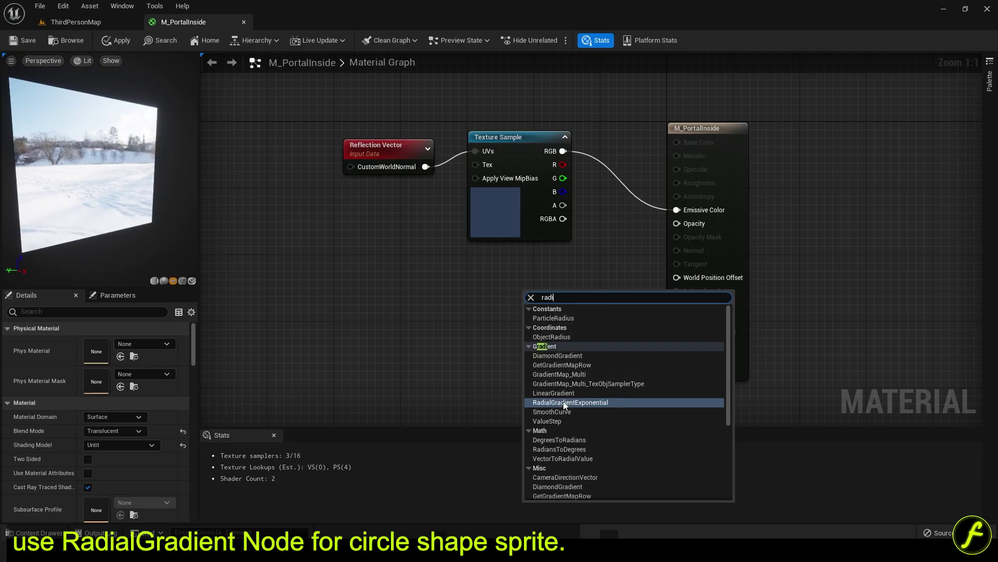
pyautogui.click(577, 400)
pyautogui.moveTo(598, 343); pyautogui.dragTo(535, 334)
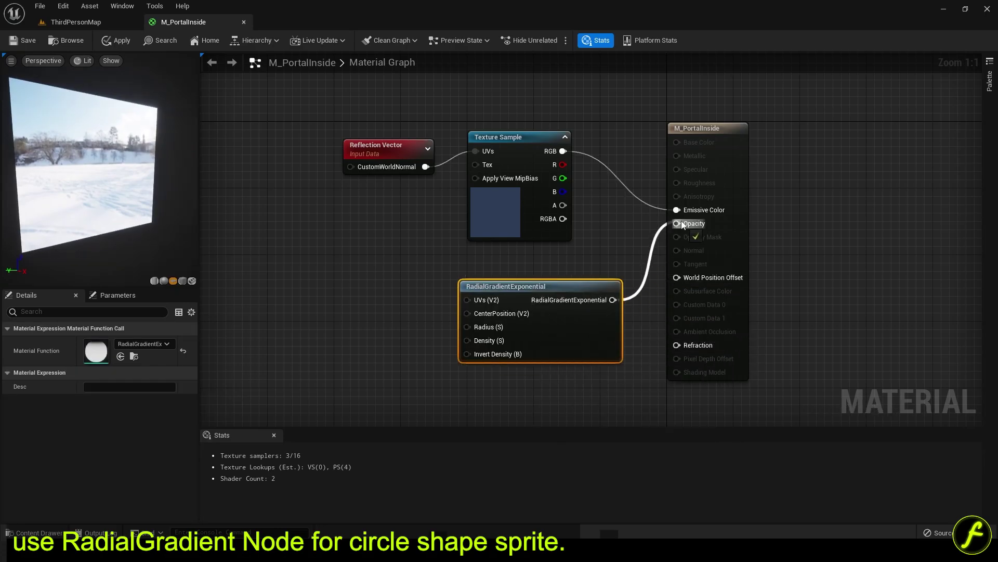
pyautogui.moveTo(683, 225); pyautogui.dragTo(683, 224)
pyautogui.moveTo(109, 213); pyautogui.dragTo(78, 213)
pyautogui.scroll(3, 109, 213)
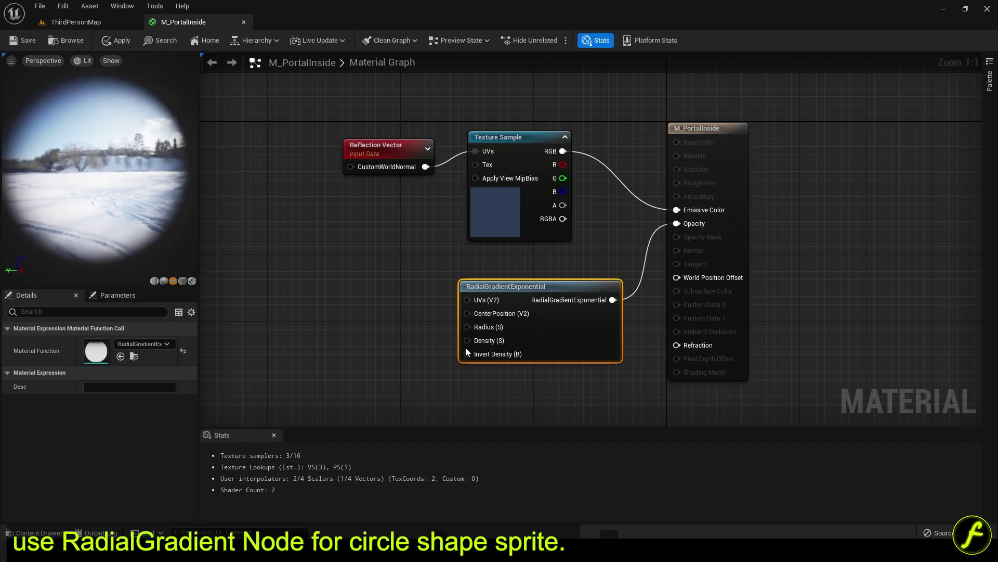
# Promote the radial gradient's Density input to a parameter with a default value of 5
pyautogui.rightClick(467, 339)
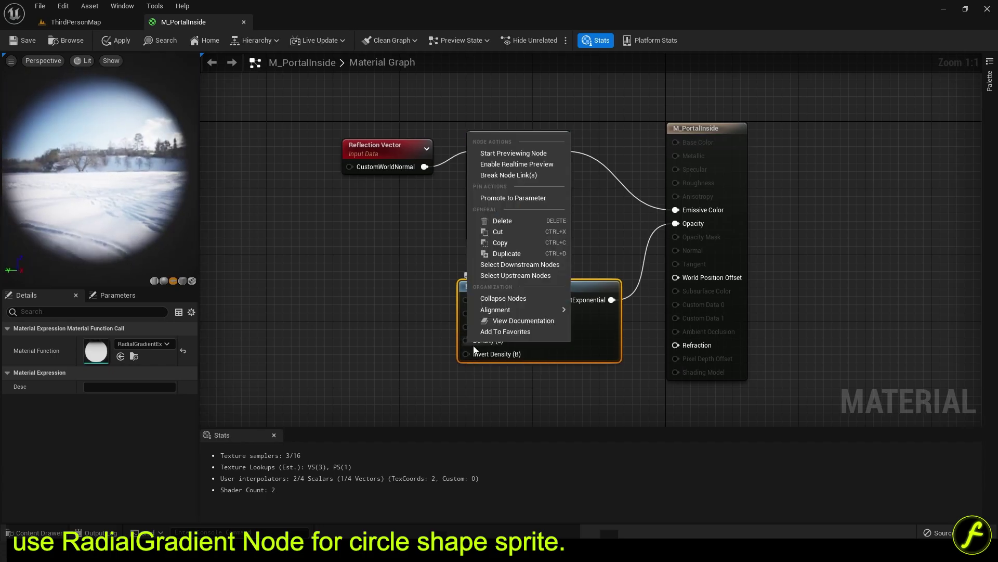
pyautogui.click(510, 198)
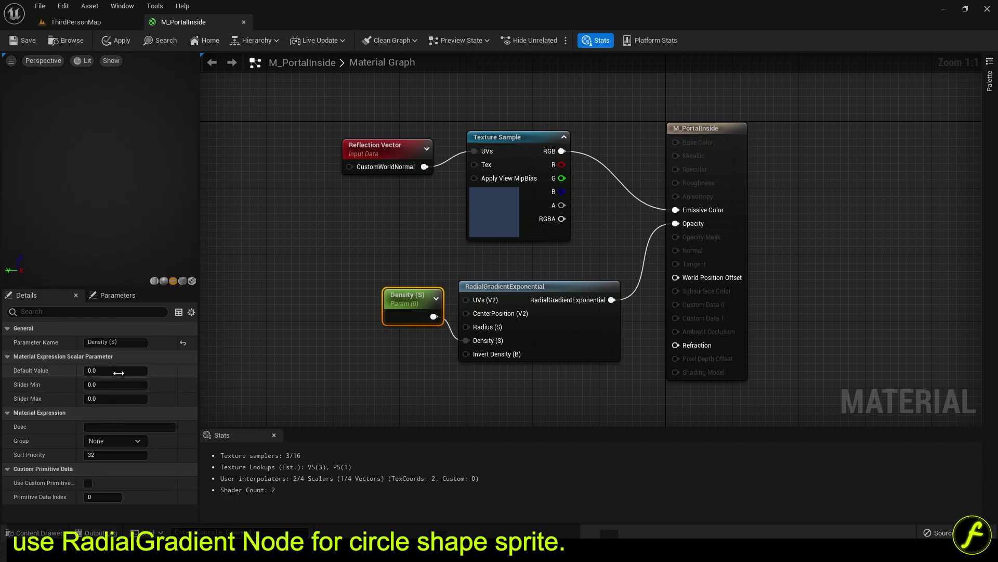
pyautogui.write('8')
pyautogui.press('Return')
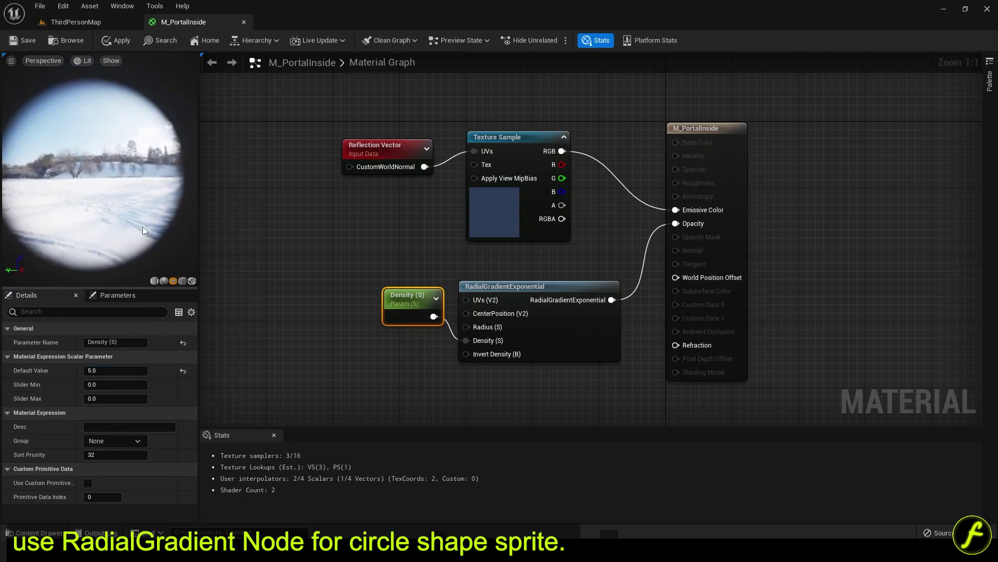
# Inspect the radial gradient on the plane preview, save the M_PortalInside material and close its editor
pyautogui.moveTo(142, 226); pyautogui.dragTo(152, 161)
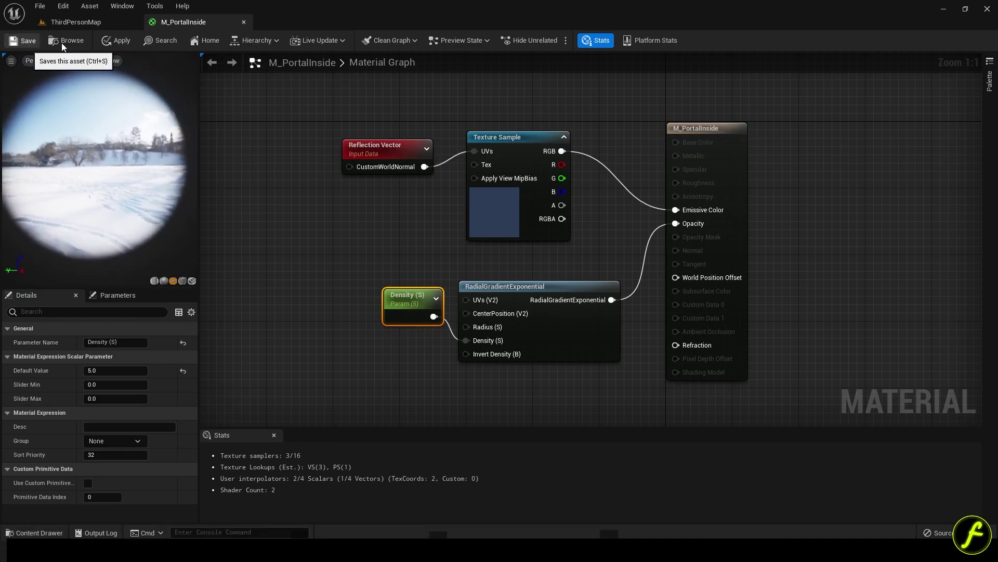
pyautogui.hotkey('ctrl', 's')
pyautogui.click(244, 22)
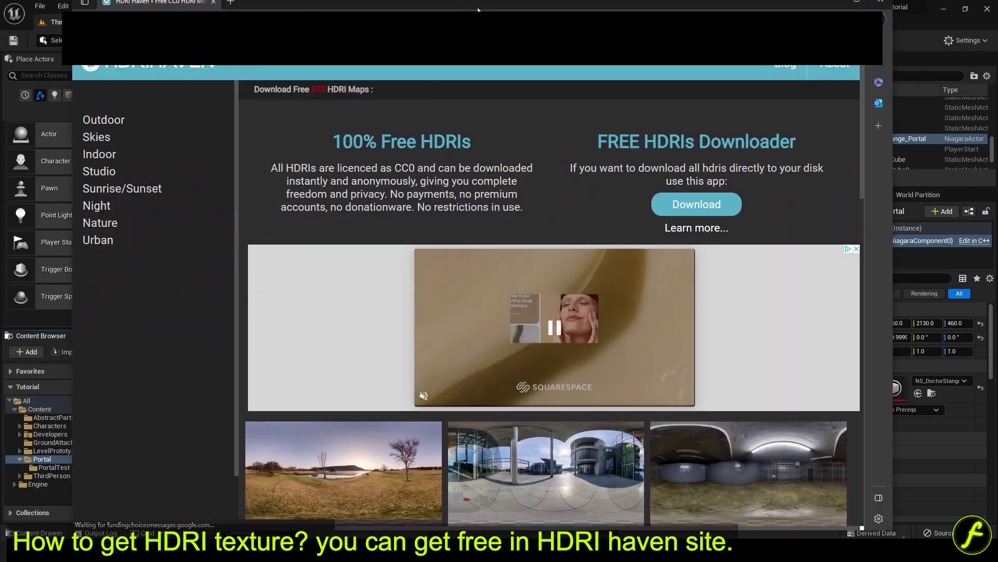
# Switch to the browser and look through the Outdoor category of free HDRI maps on HDRI Haven
pyautogui.moveTo(479, 9)
pyautogui.mouseDown()
pyautogui.moveTo(465, 11)
pyautogui.moveTo(470, 20)
pyautogui.mouseUp()
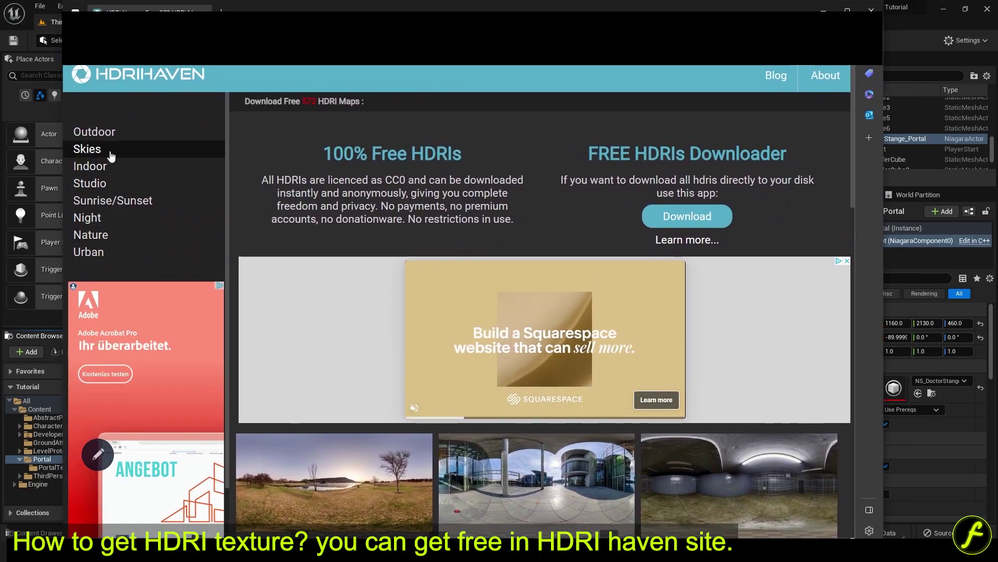
pyautogui.click(94, 131)
pyautogui.scroll(-4, 405, 288)
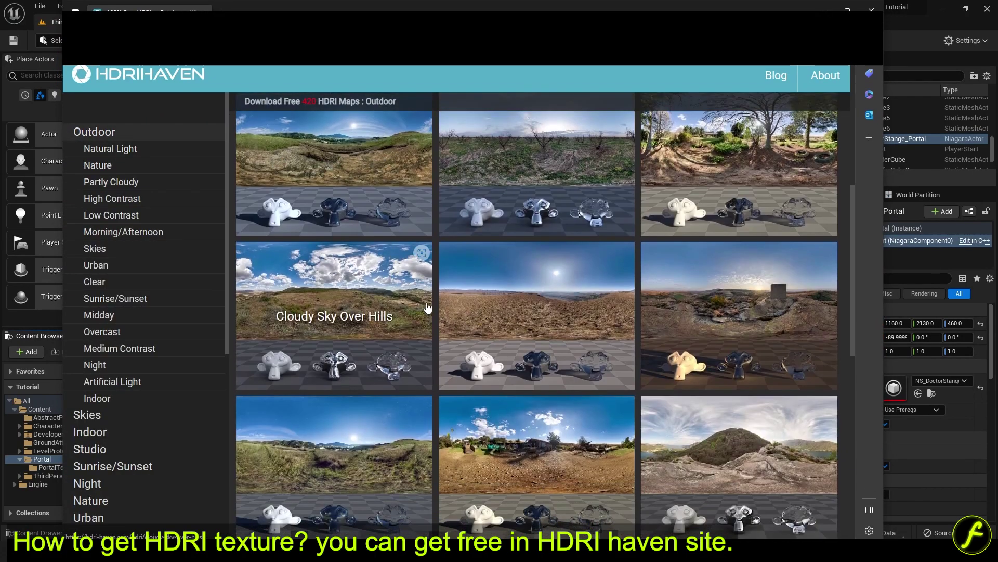
pyautogui.scroll(-5, 427, 308)
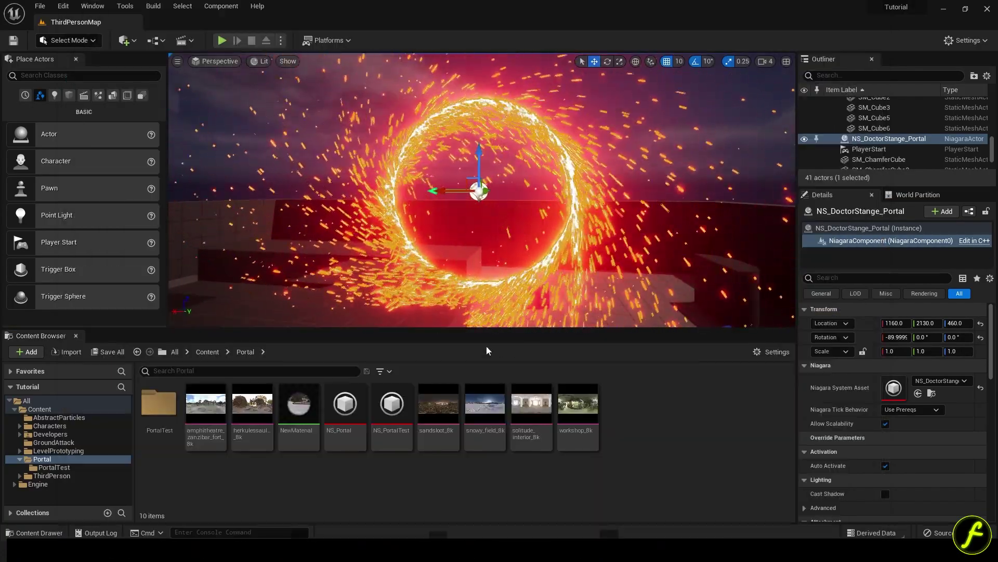
# Open the NS_DoctorStange_Portal system from the PortalTest folder and add a second emitter based on the Empty template
pyautogui.click(54, 467)
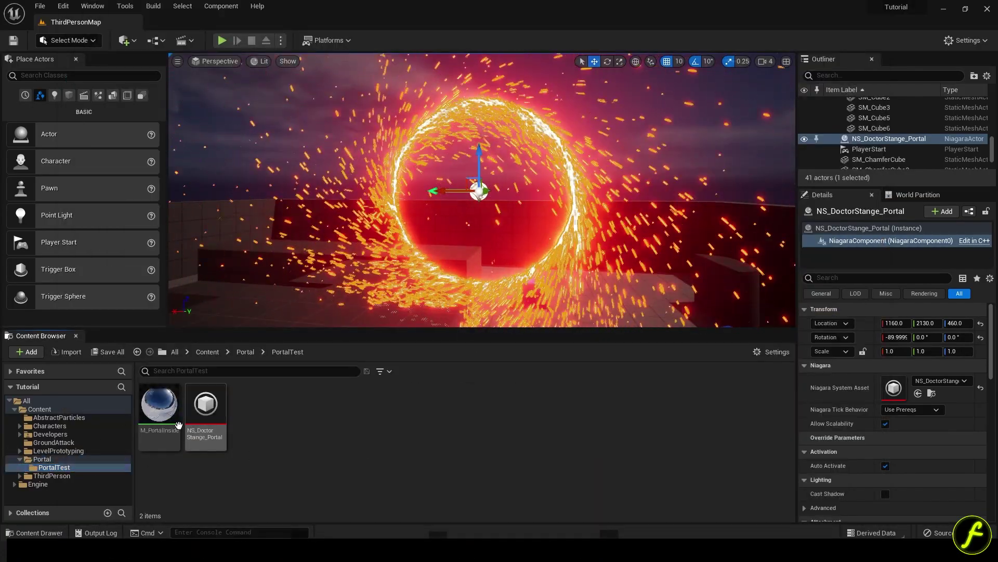
pyautogui.doubleClick(206, 409)
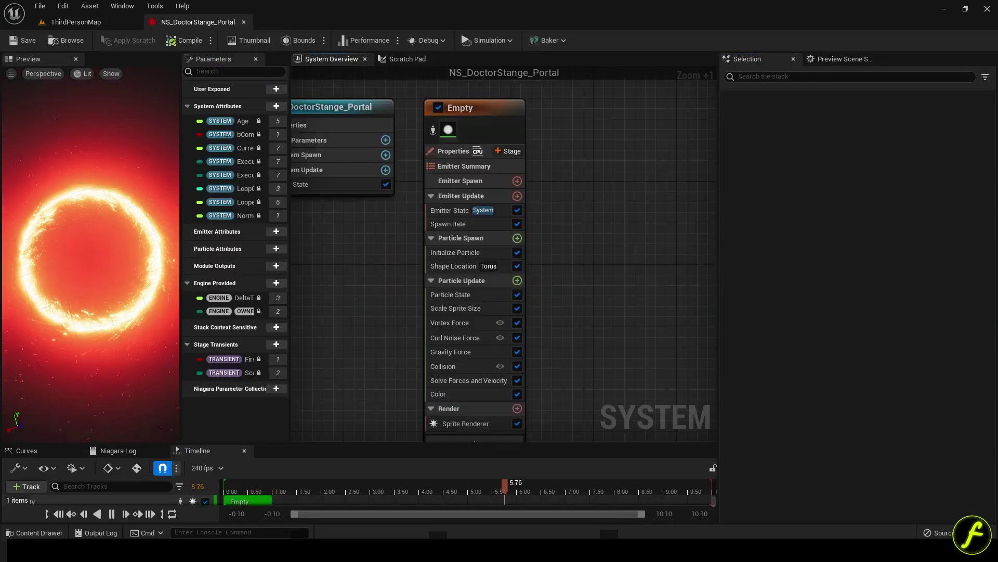
pyautogui.moveTo(587, 109); pyautogui.dragTo(503, 135, button='right')
pyautogui.rightClick(504, 136)
pyautogui.click(528, 154)
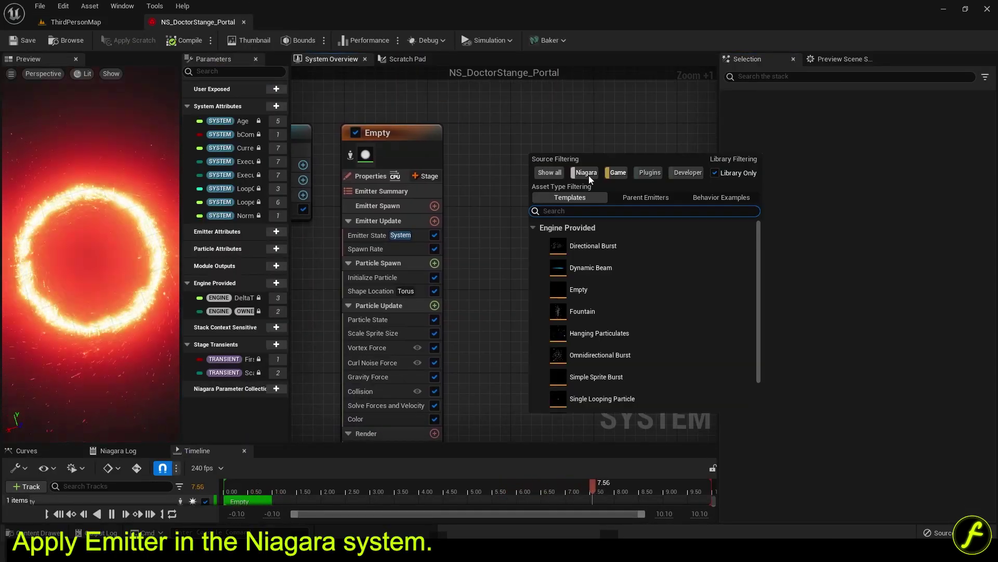
pyautogui.click(586, 290)
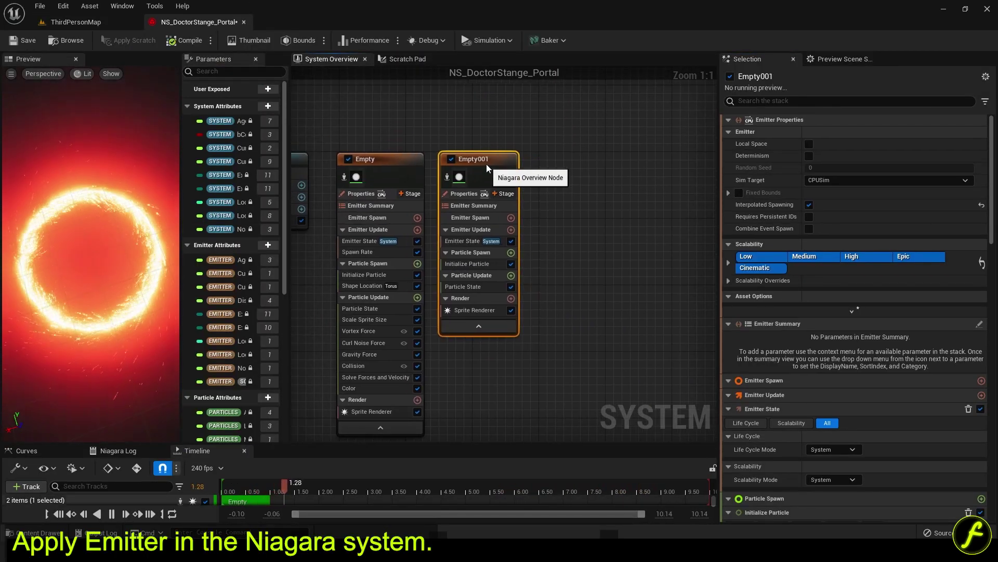
pyautogui.moveTo(549, 217); pyautogui.dragTo(595, 205, button='right')
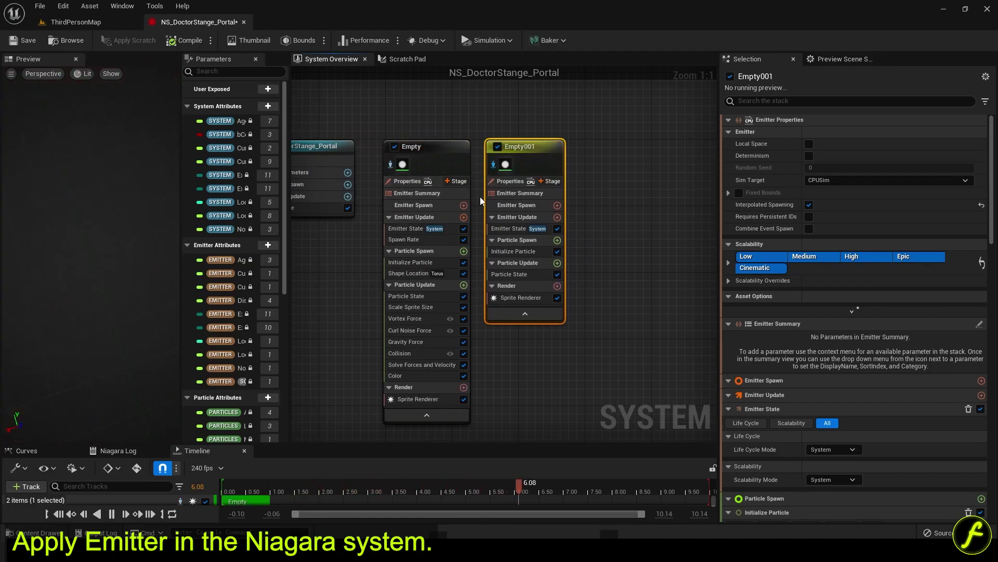
# Add a Spawn Burst Instantaneous module to the new emitter's Emitter Update stage
pyautogui.click(499, 251)
pyautogui.click(579, 222)
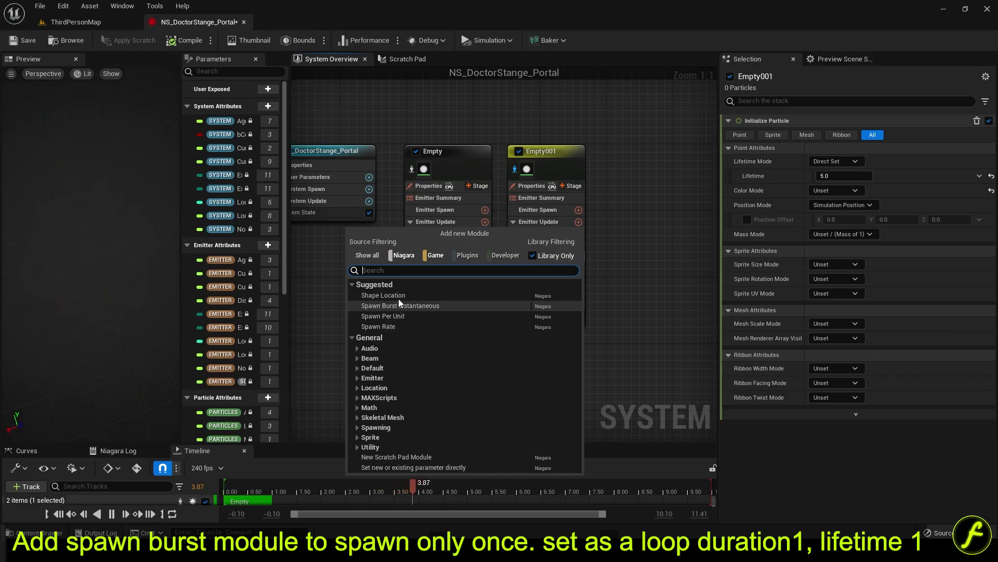
pyautogui.click(430, 305)
# Set the Loop Duration in the portal system's System State to 1
pyautogui.click(349, 213)
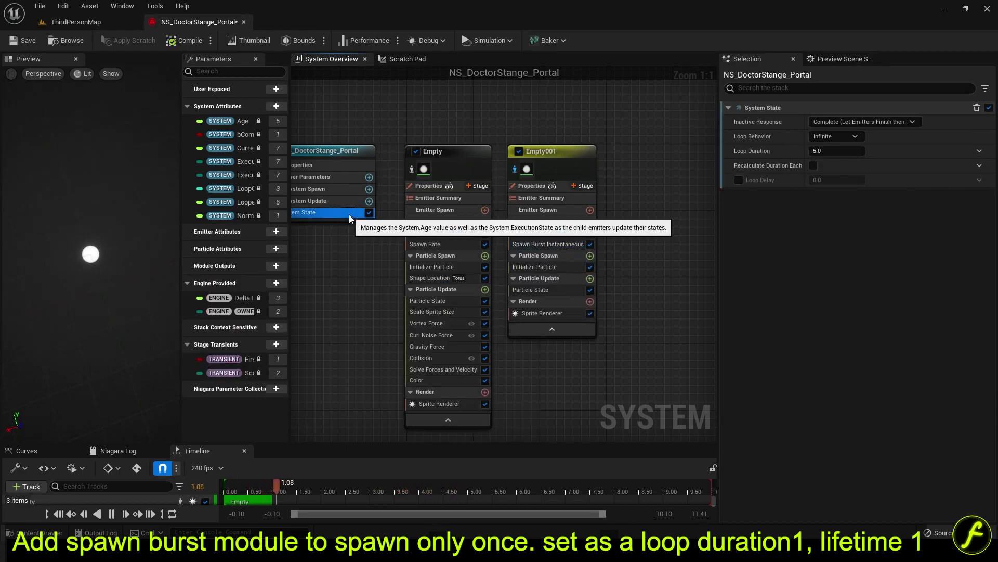
pyautogui.click(847, 151)
pyautogui.write('1')
pyautogui.press('Return')
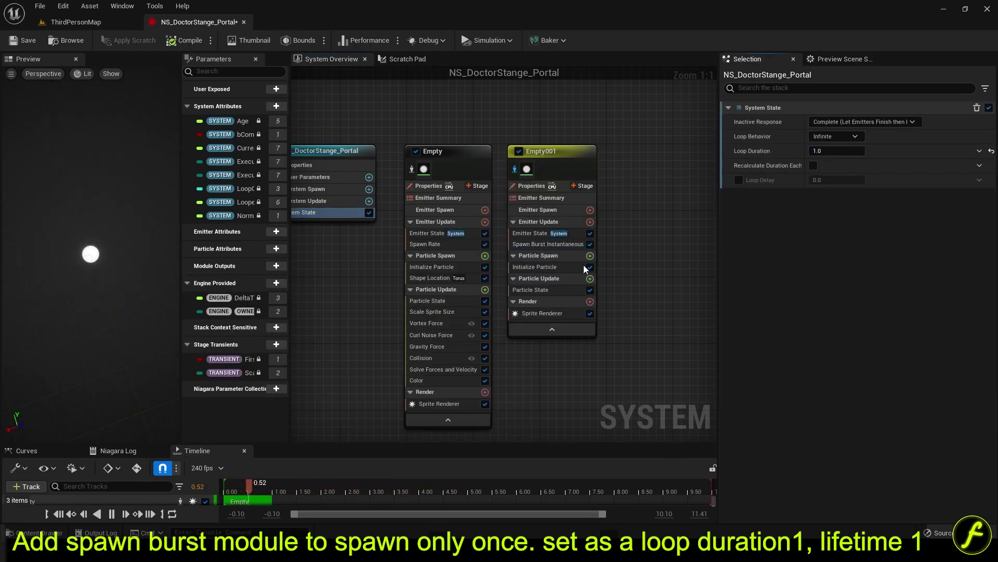
# Check the new emitter's spawn burst settings and set its Initialize Particle Lifetime to 1
pyautogui.click(578, 237)
pyautogui.click(557, 244)
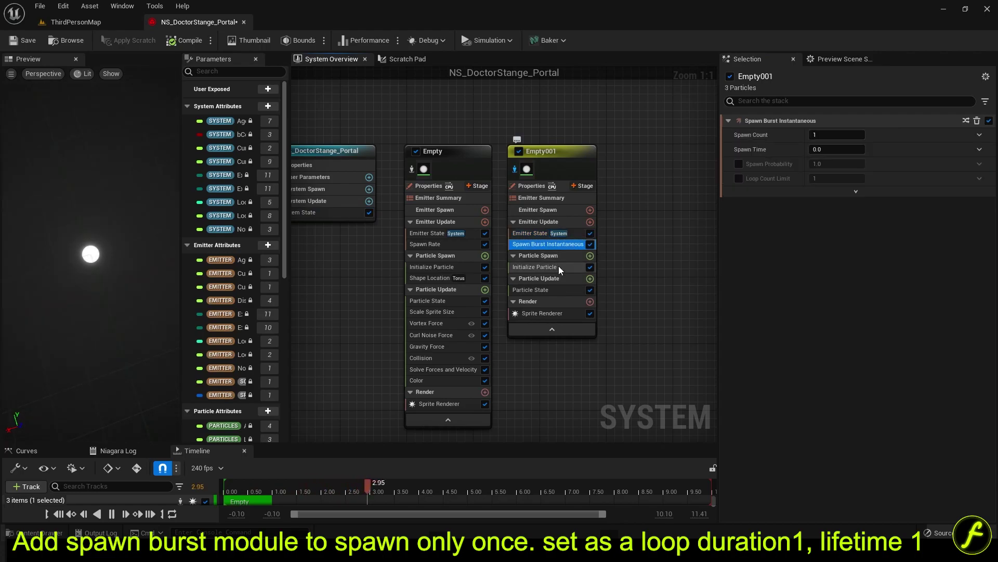
pyautogui.click(557, 267)
pyautogui.click(823, 175)
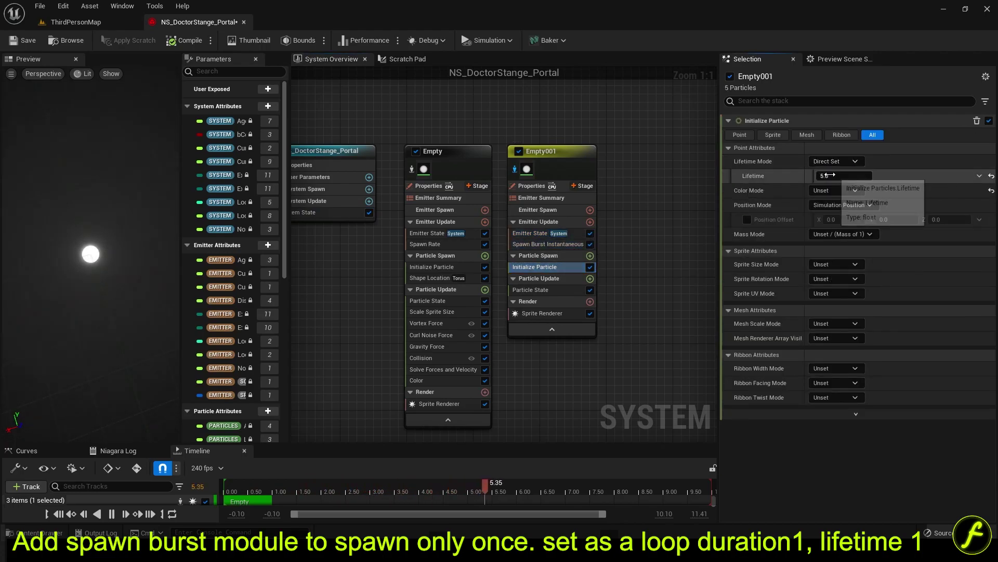
pyautogui.write('1')
pyautogui.press('Return')
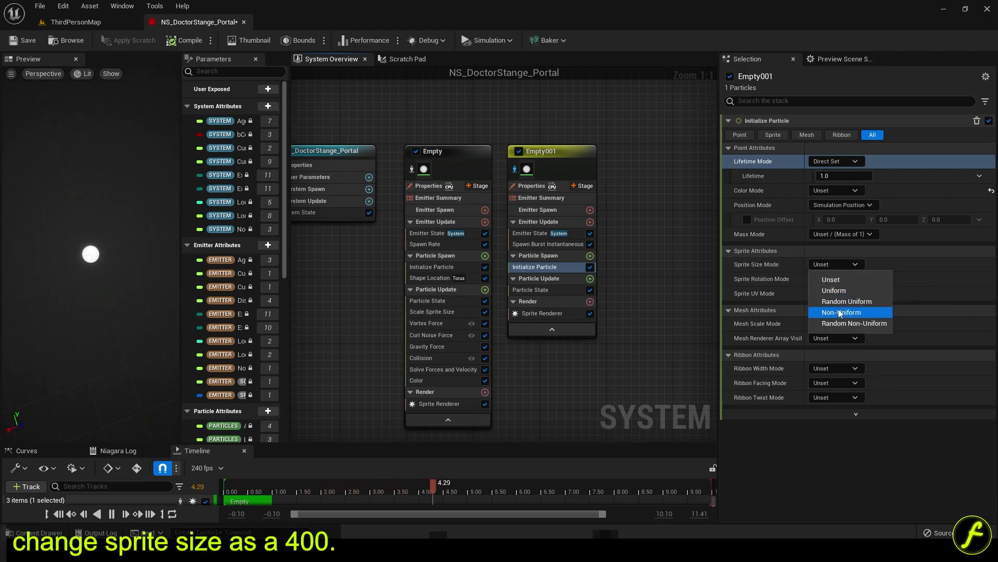
# Set the new emitter's sprite size to Uniform 400, and preview both emitters together
pyautogui.click(821, 290)
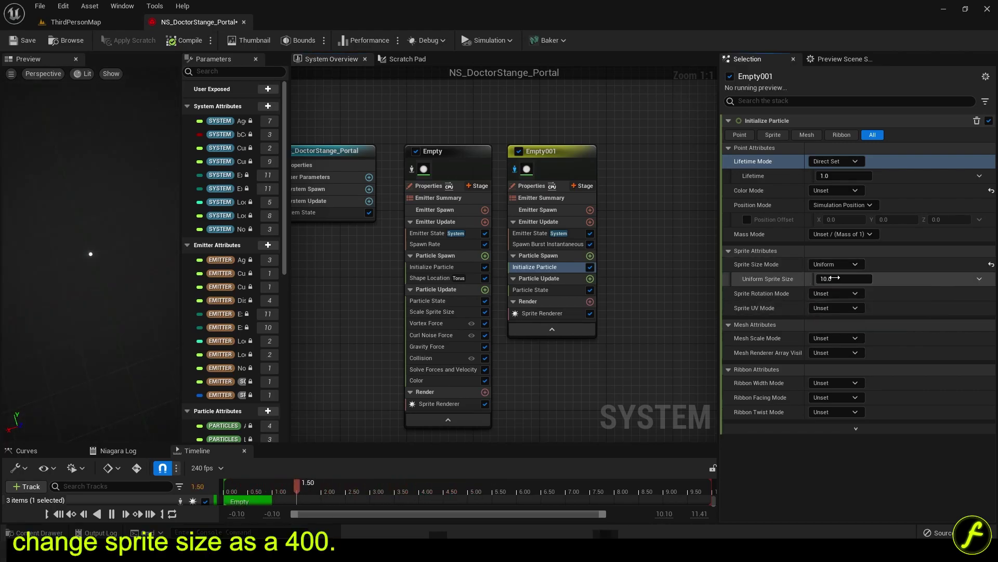
pyautogui.click(864, 280)
pyautogui.write('400')
pyautogui.press('Return')
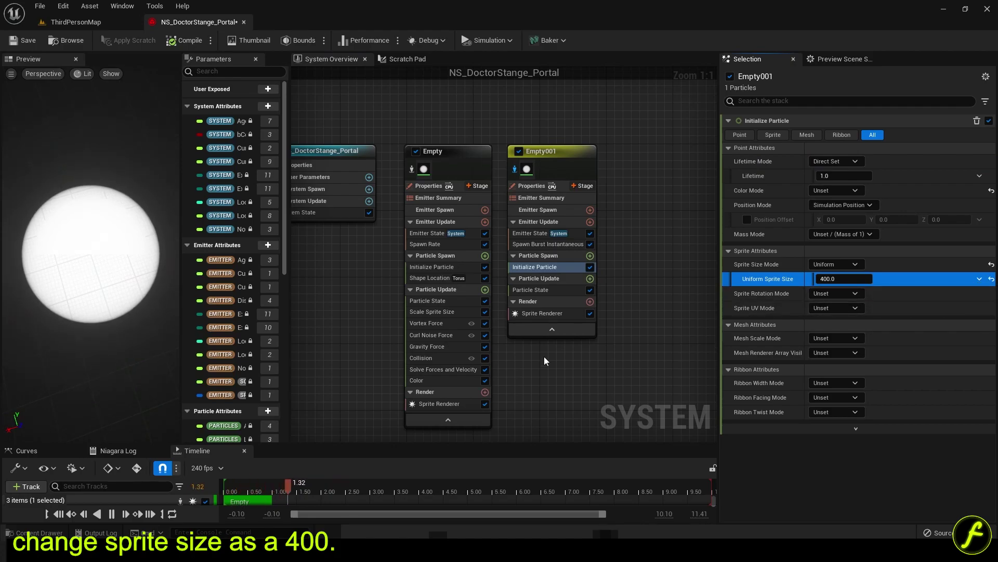
pyautogui.click(514, 169)
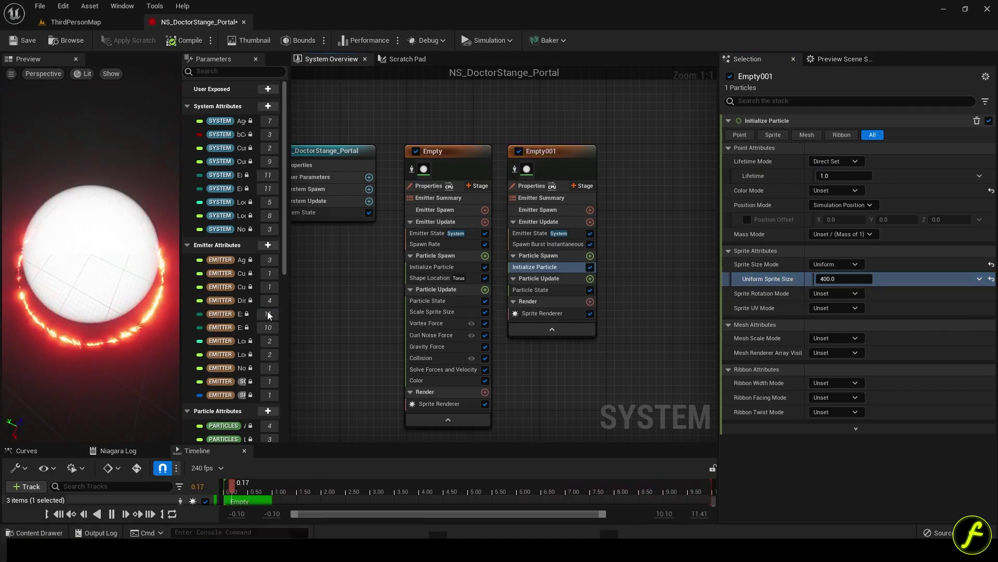
pyautogui.moveTo(90, 312); pyautogui.dragTo(89, 284)
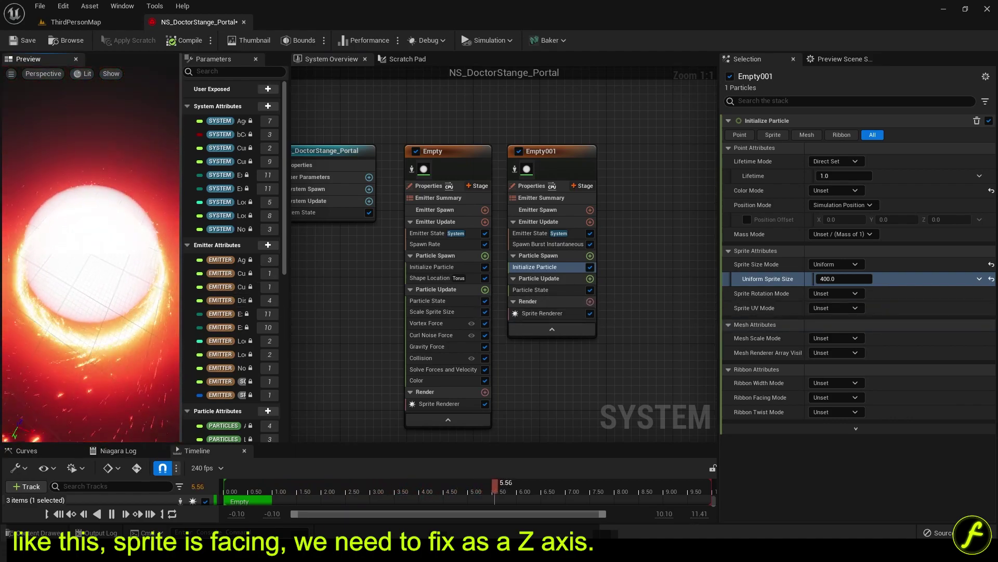
# Set Empty001's Sprite Renderer to Custom Alignment and Custom Facing Vector, and add a Sprite Facing and Alignment module with Sprite Facing 0, 0, 1
pyautogui.click(570, 313)
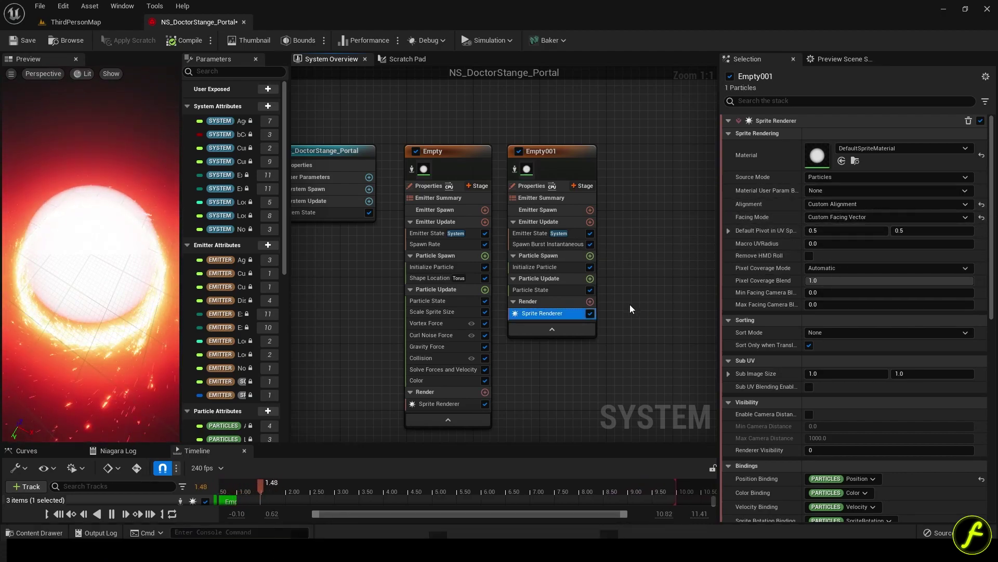
pyautogui.click(590, 255)
pyautogui.write('al')
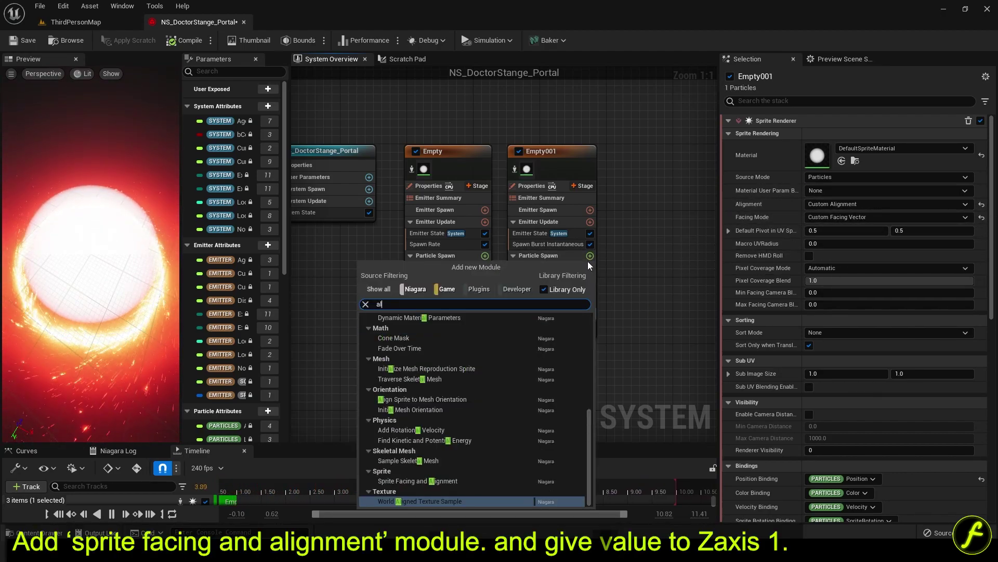
pyautogui.write('i')
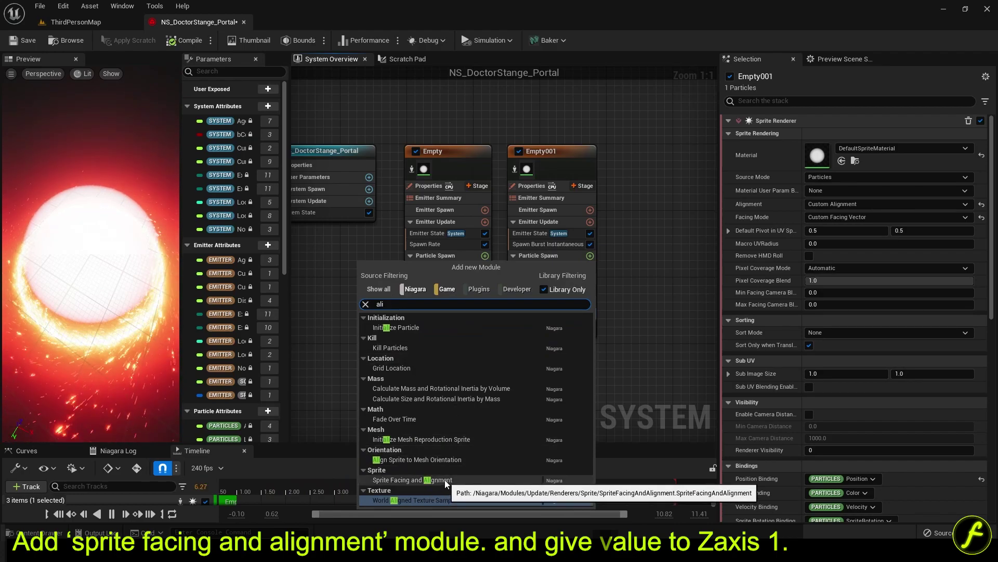
pyautogui.click(444, 479)
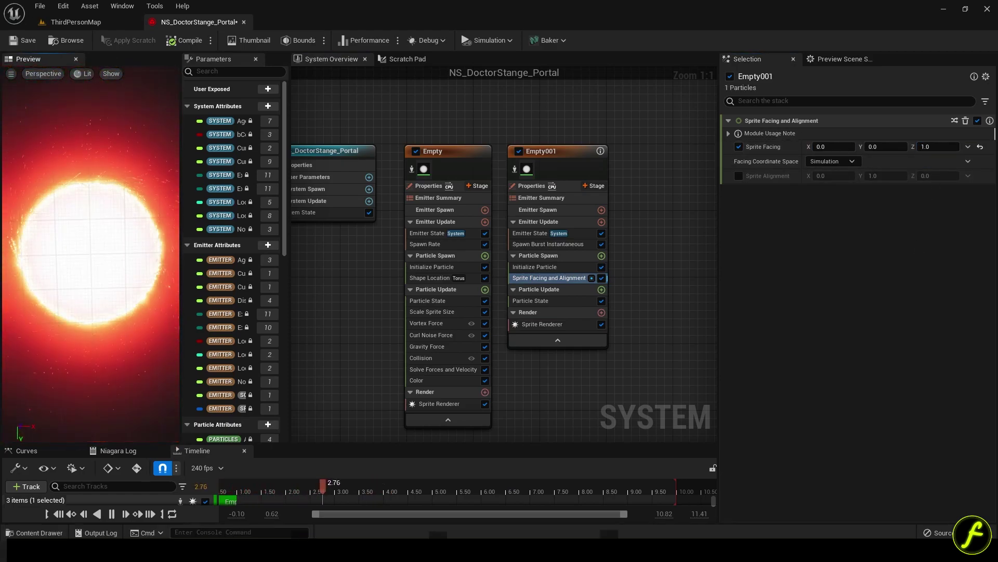
pyautogui.moveTo(90, 234); pyautogui.dragTo(119, 311)
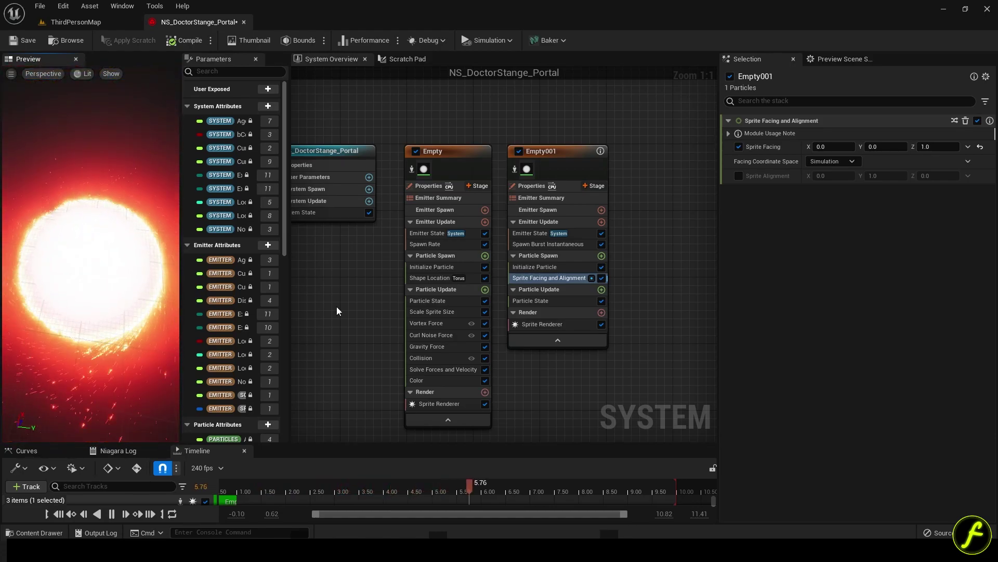
# Assign M_PortalInside to Empty001's Sprite Renderer, enable Two Sided on that material, and save and close both assets
pyautogui.click(553, 323)
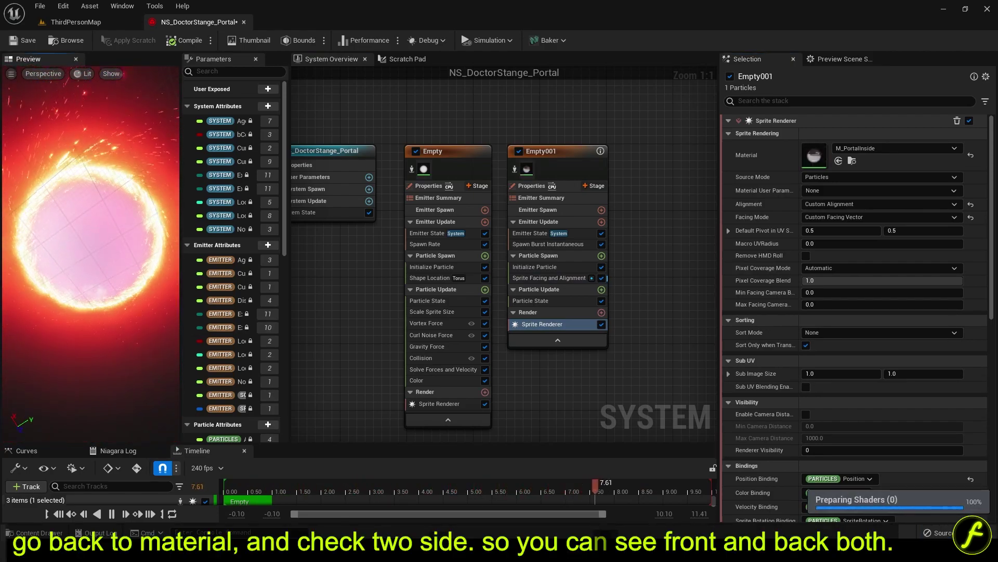
pyautogui.doubleClick(814, 155)
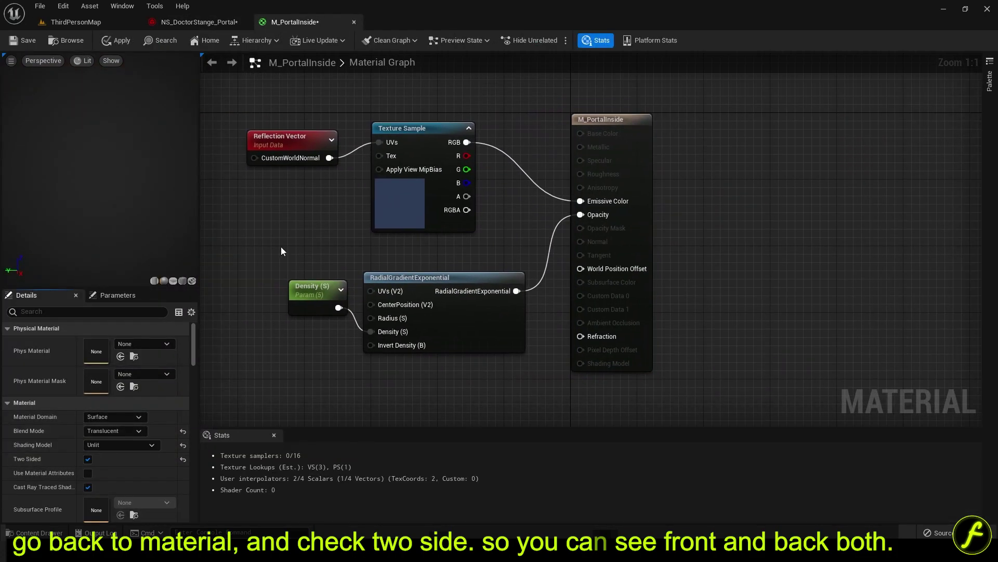
pyautogui.click(24, 40)
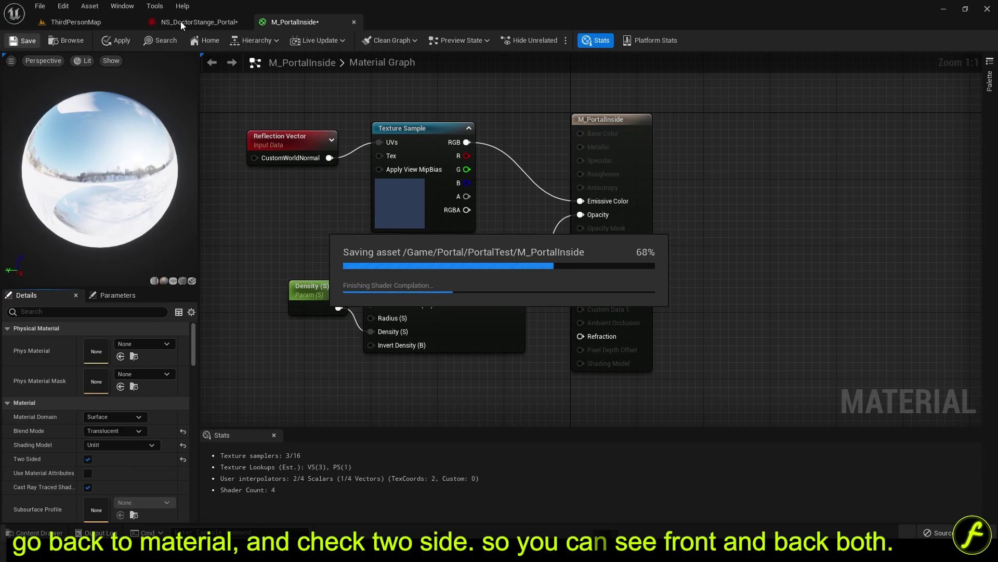
pyautogui.click(180, 21)
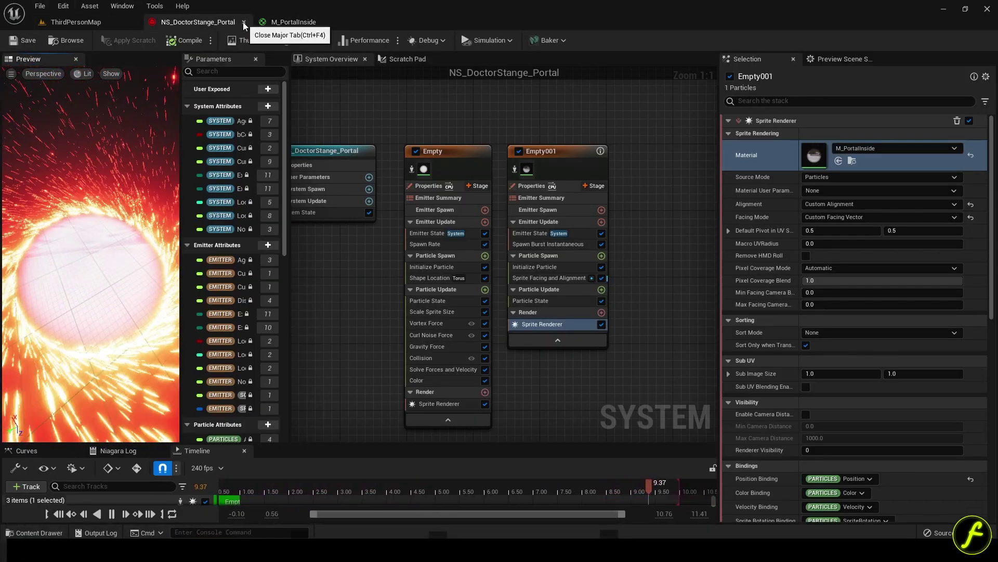
pyautogui.click(243, 22)
pyautogui.click(243, 22)
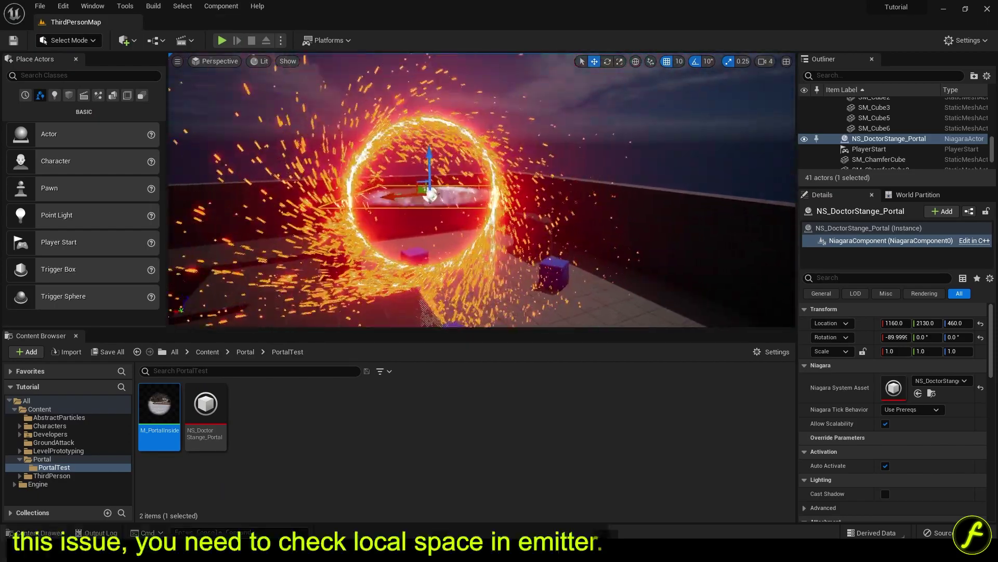
# Reopen the portal system and set Empty001 to Local Space, the GPUCompute Sim target and Fixed Bounds
pyautogui.doubleClick(894, 384)
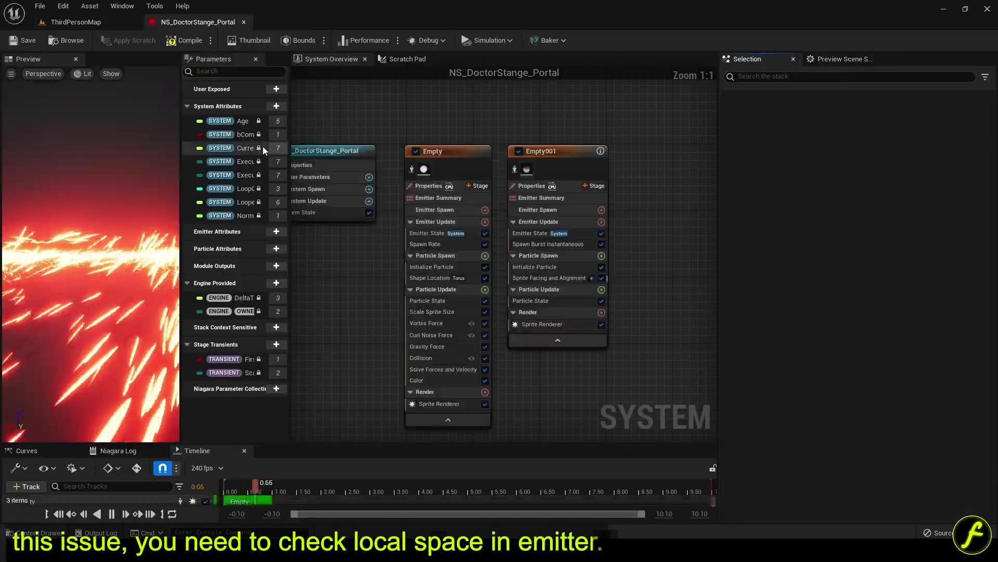
pyautogui.click(513, 167)
pyautogui.click(805, 143)
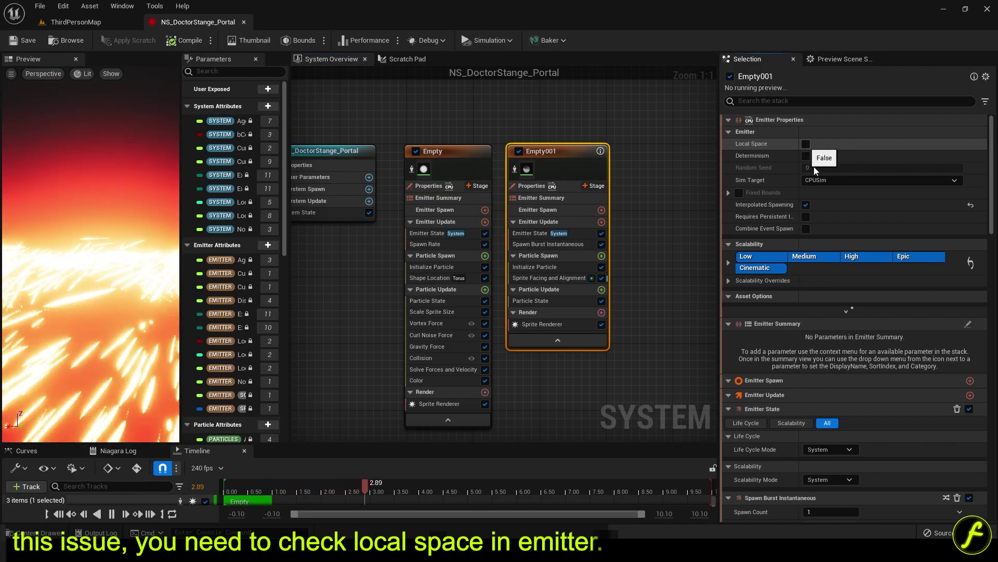
pyautogui.click(881, 180)
pyautogui.click(832, 201)
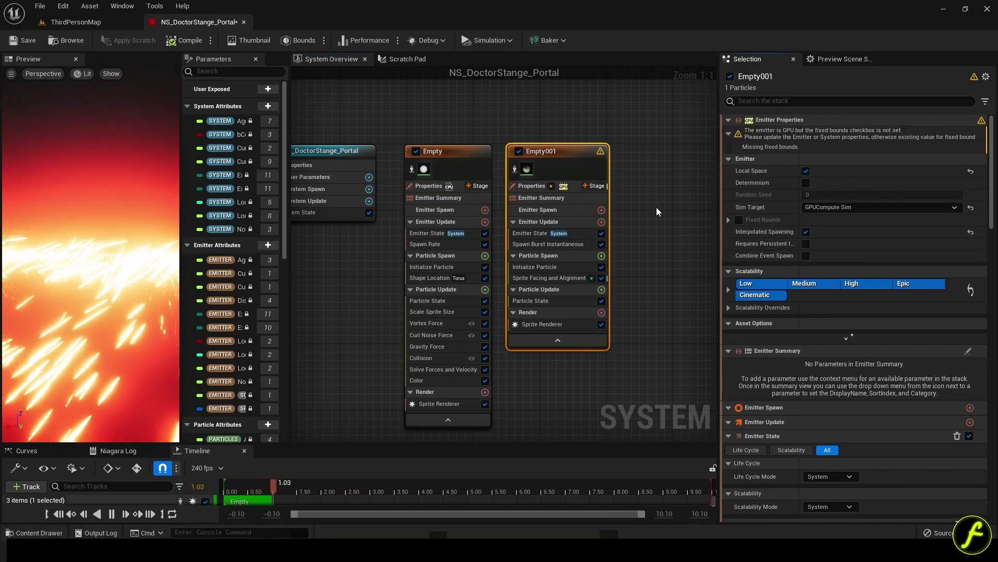
pyautogui.click(739, 219)
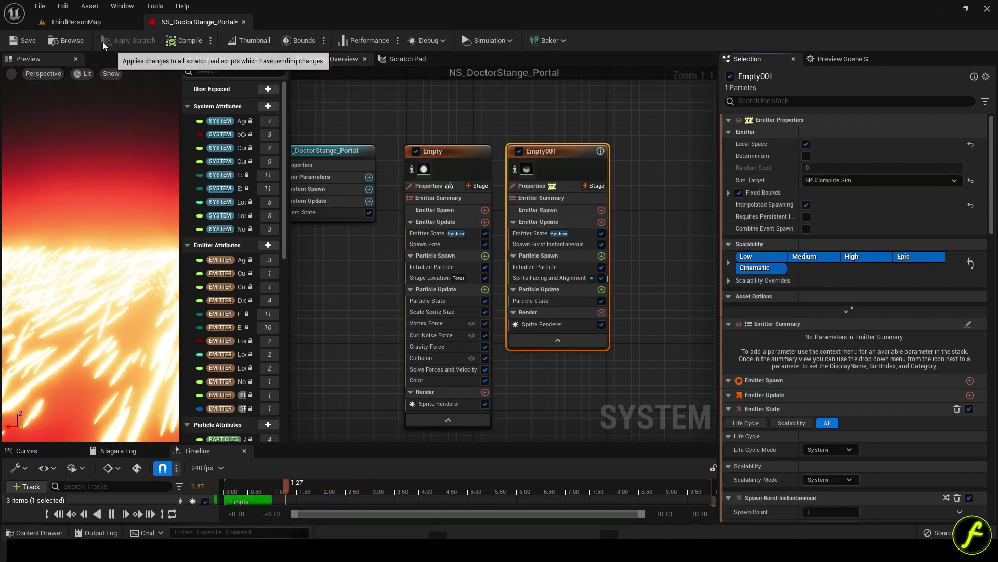
pyautogui.click(242, 21)
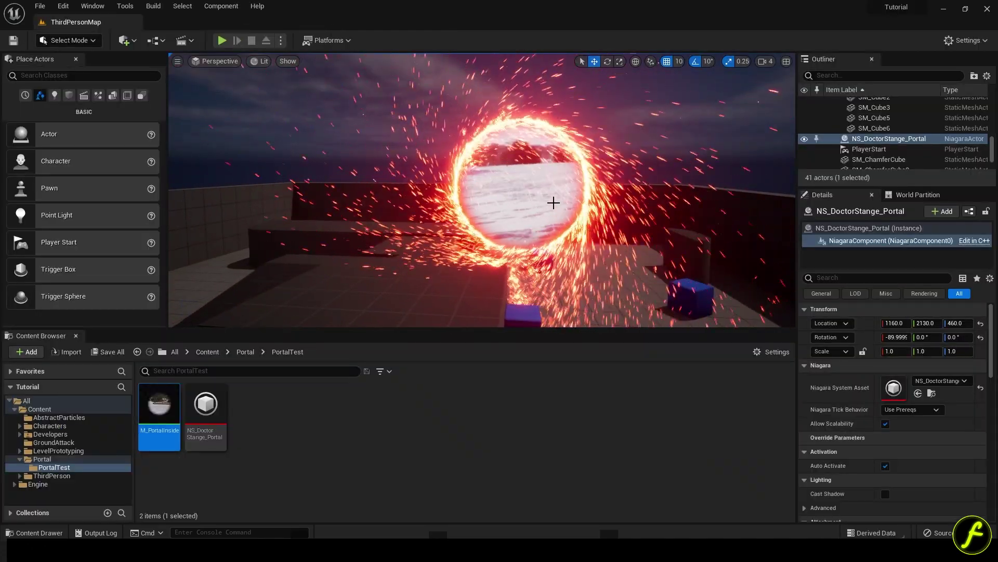
# Play the level in full screen and run the character up the ramp to view the finished portal up close
pyautogui.moveTo(481, 190); pyautogui.dragTo(482, 158, button='right')
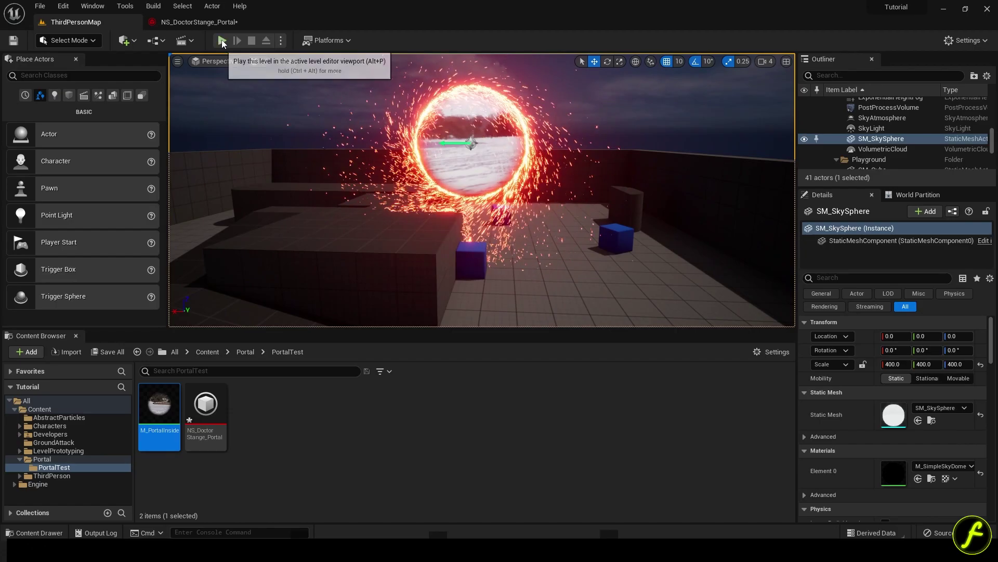
pyautogui.click(222, 41)
pyautogui.press('F11')
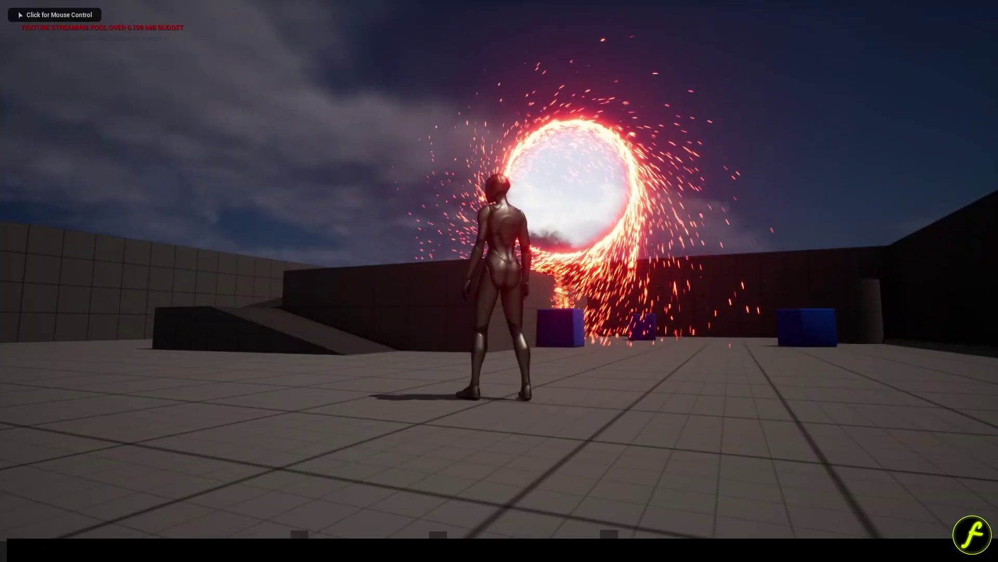
pyautogui.press('w')
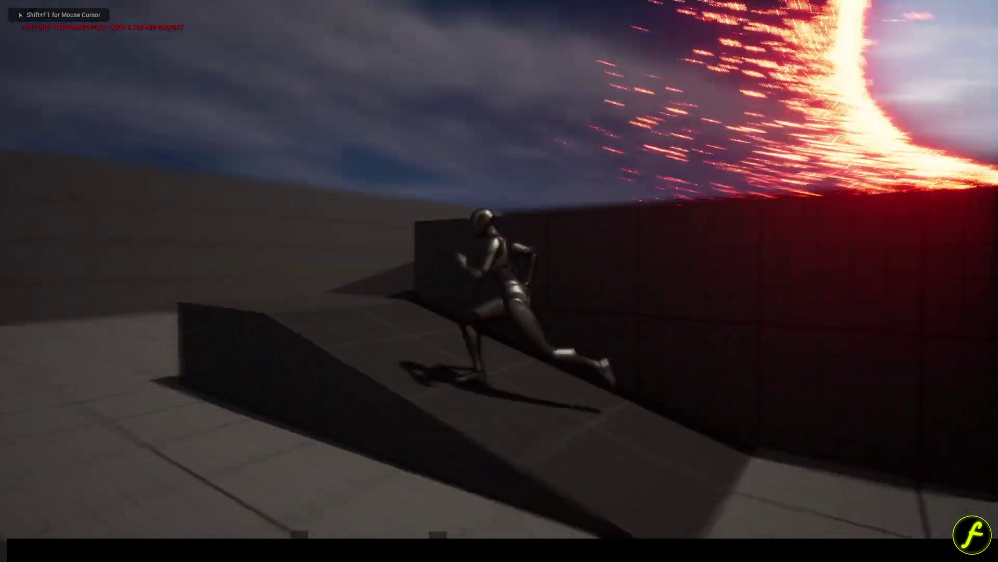
pyautogui.press('space')
pyautogui.press('d')
pyautogui.press('w')
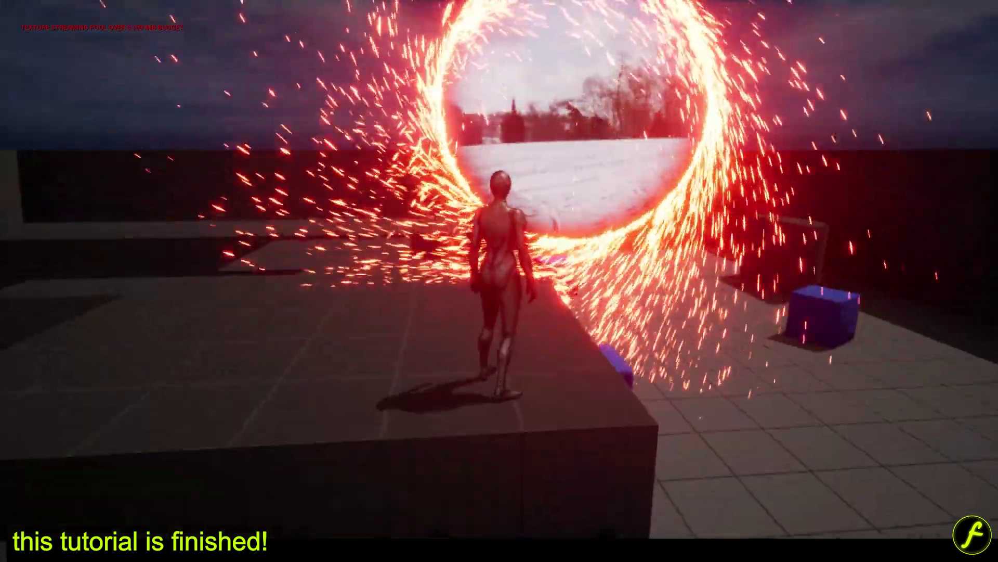